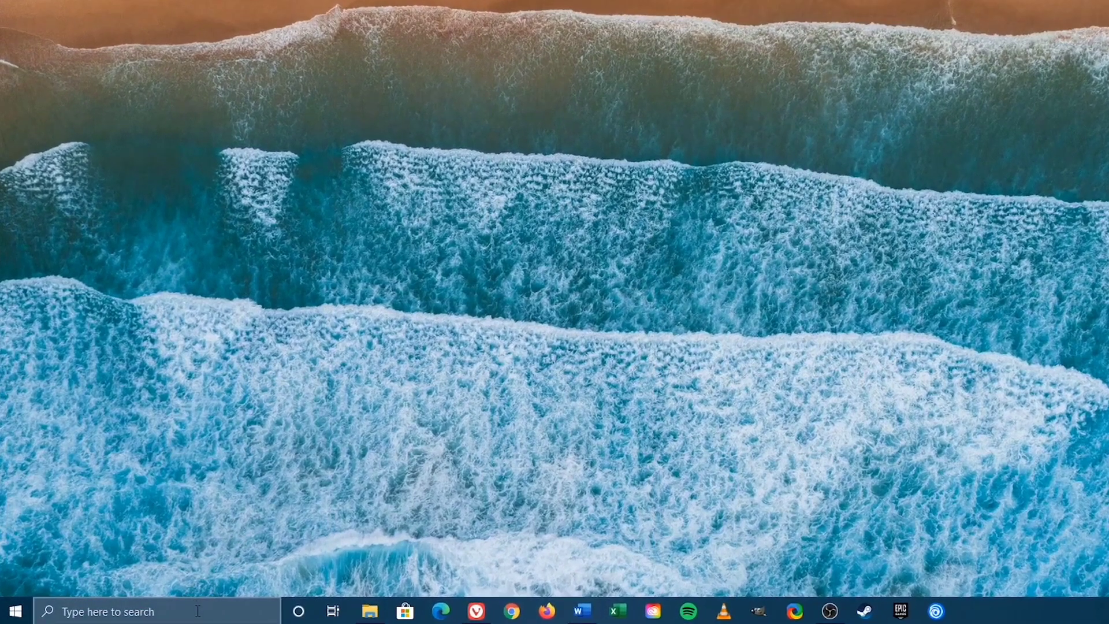
- Search for "noti", open the Notifications & actions settings, and switch notifications from apps and other senders off and back on
left_click(198, 610)
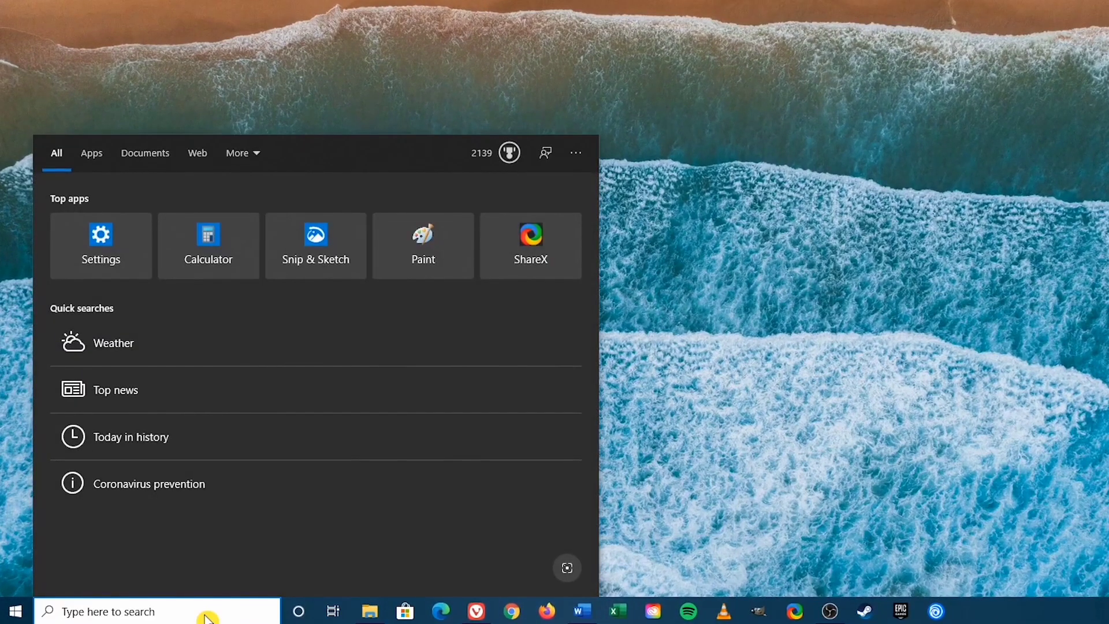
type("noti")
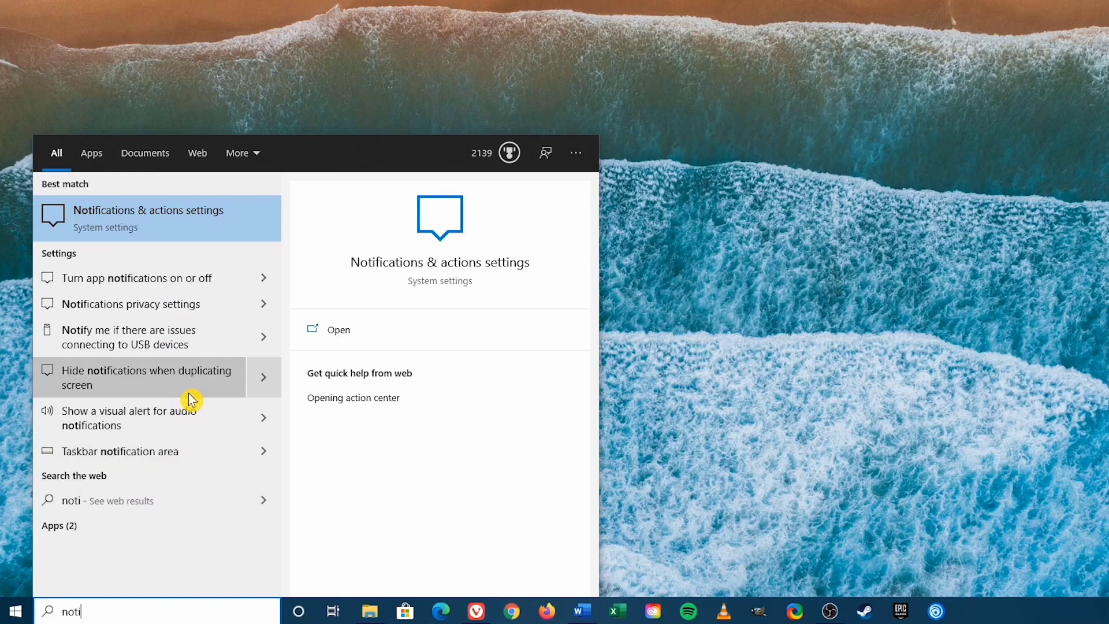
left_click(192, 236)
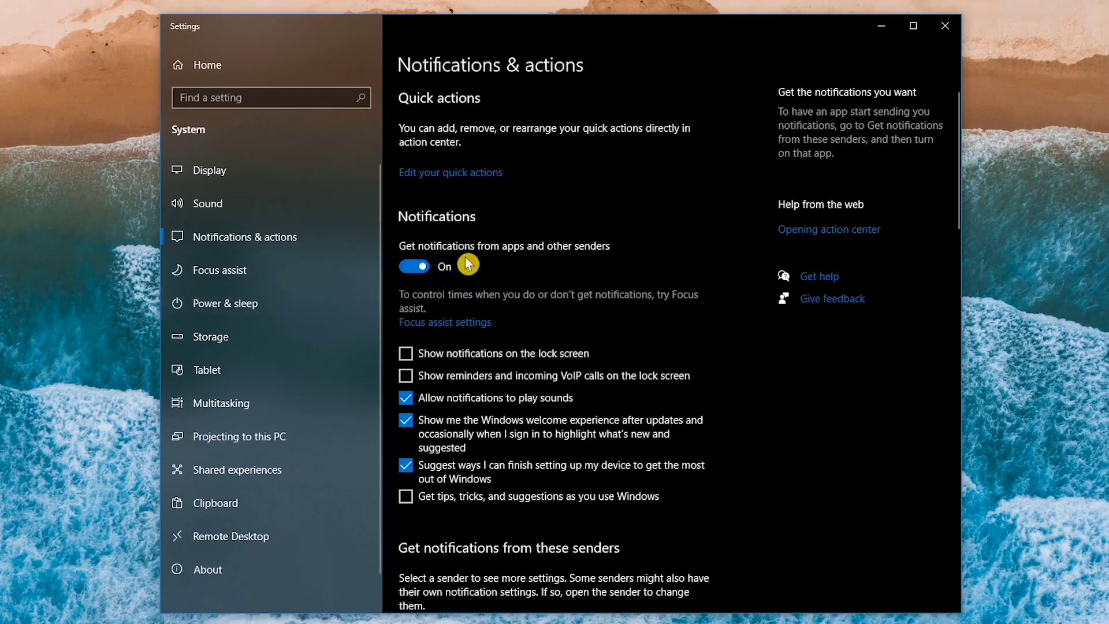
left_click(426, 269)
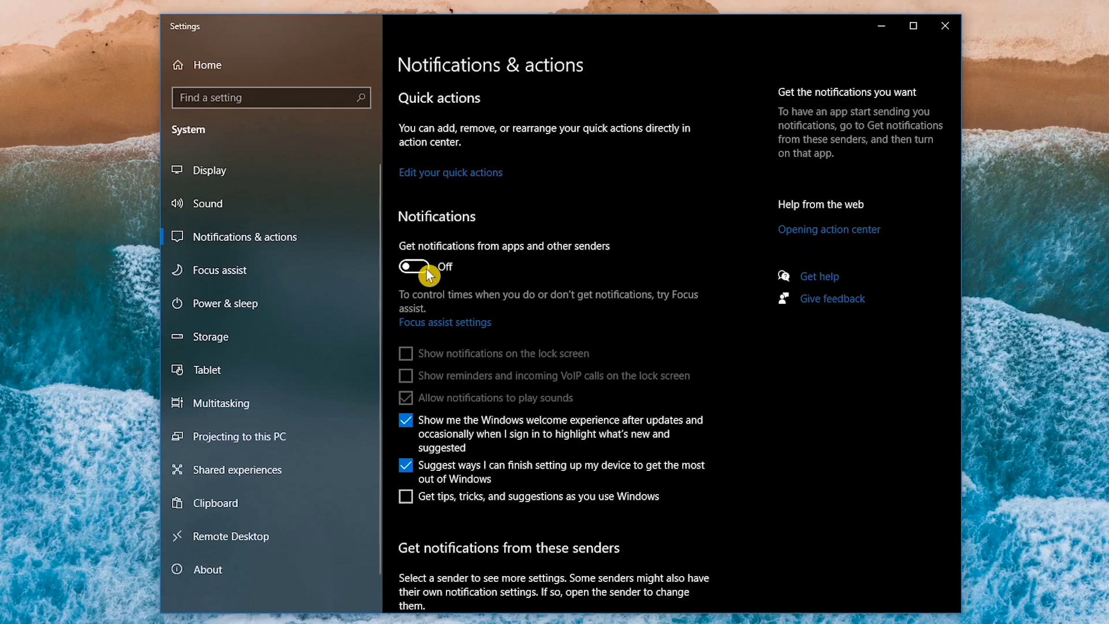
left_click(426, 270)
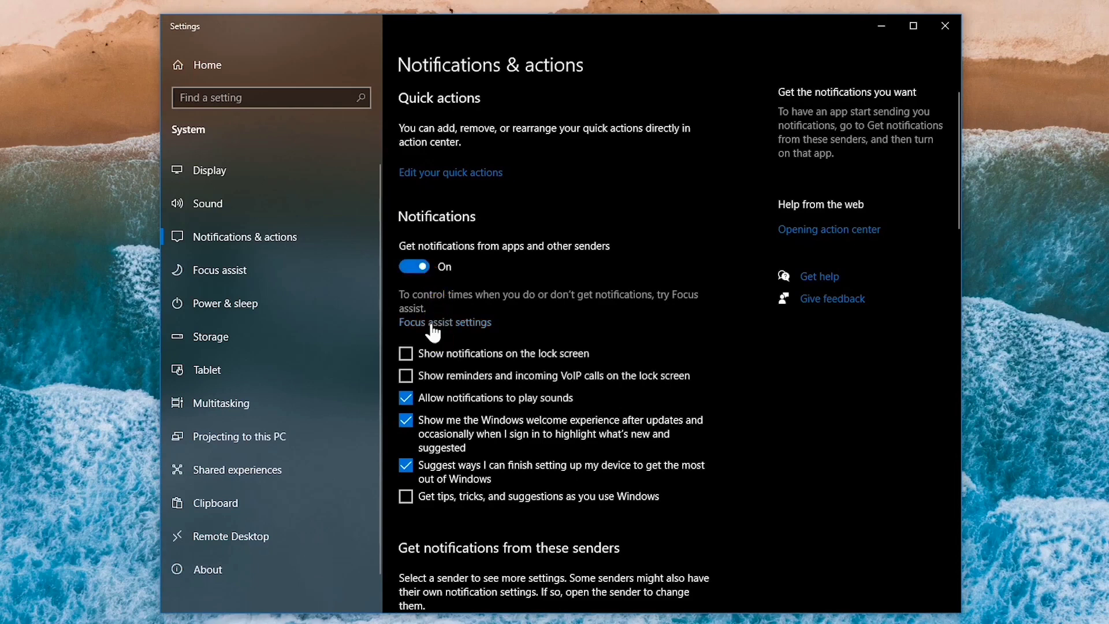
- Open the Focus assist settings and view the schedule options of the "During these times" automatic rule
left_click(431, 324)
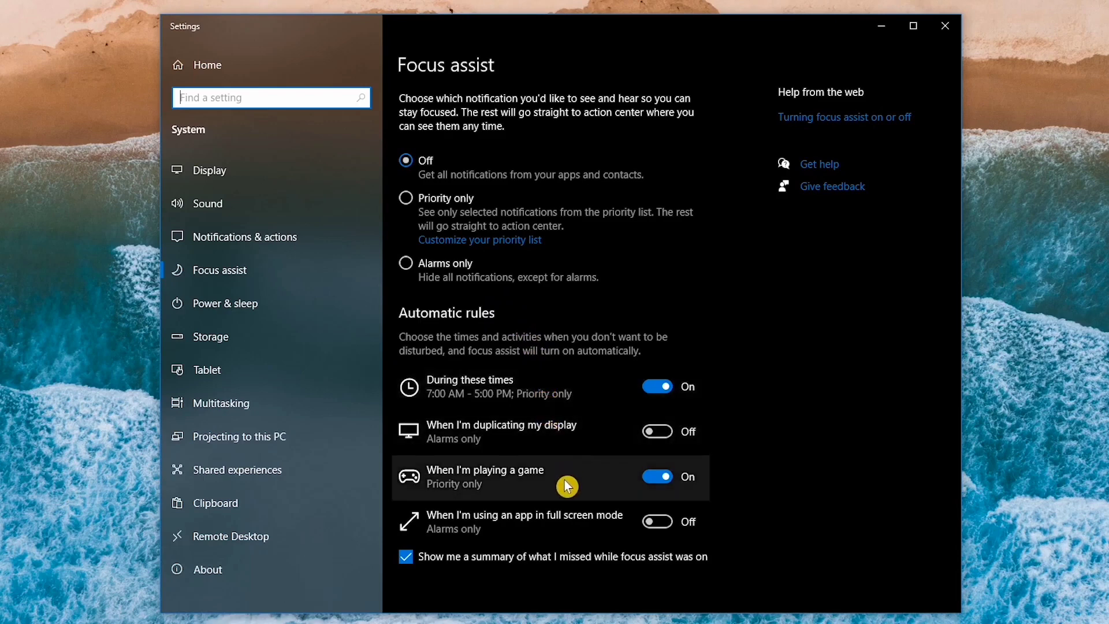
left_click(544, 397)
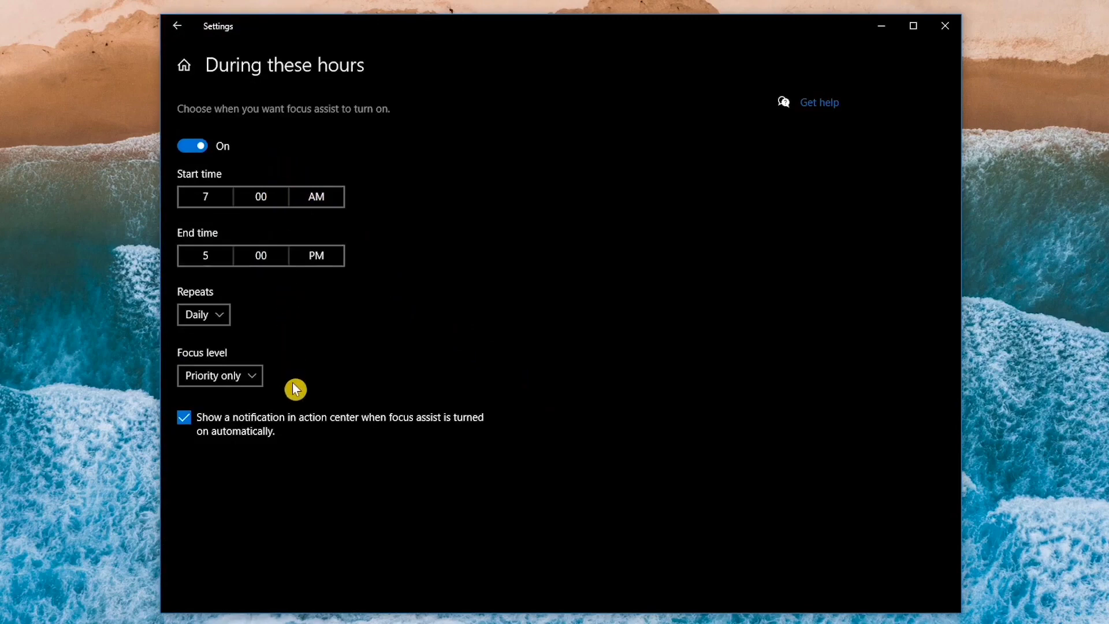
left_click(176, 26)
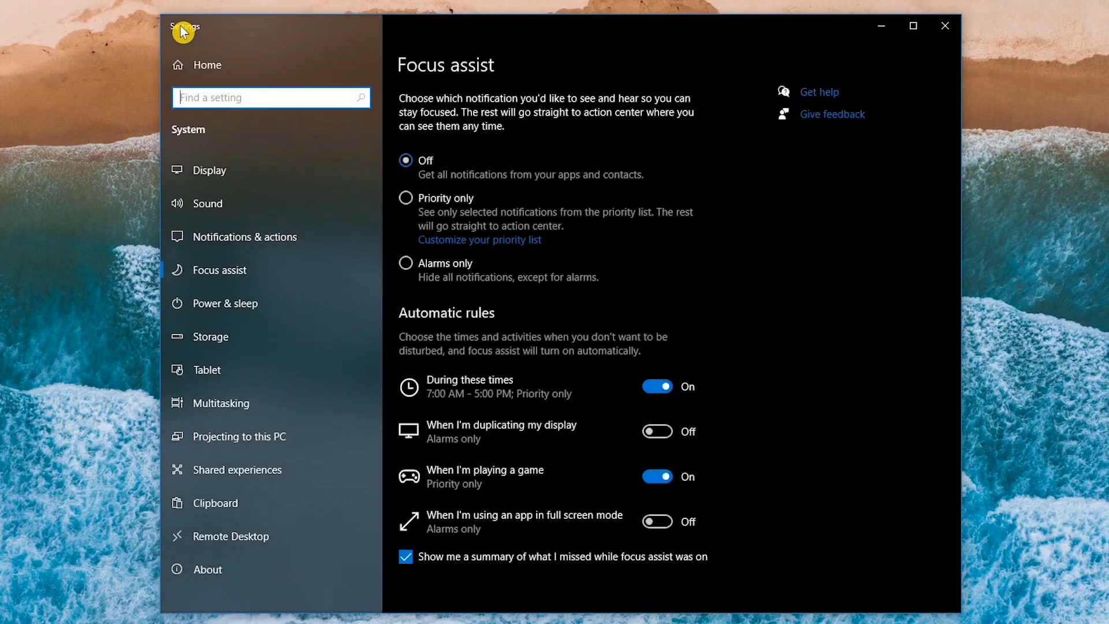
- Return to Notifications & actions and review the per-app notification switches in the list of senders
left_click(277, 252)
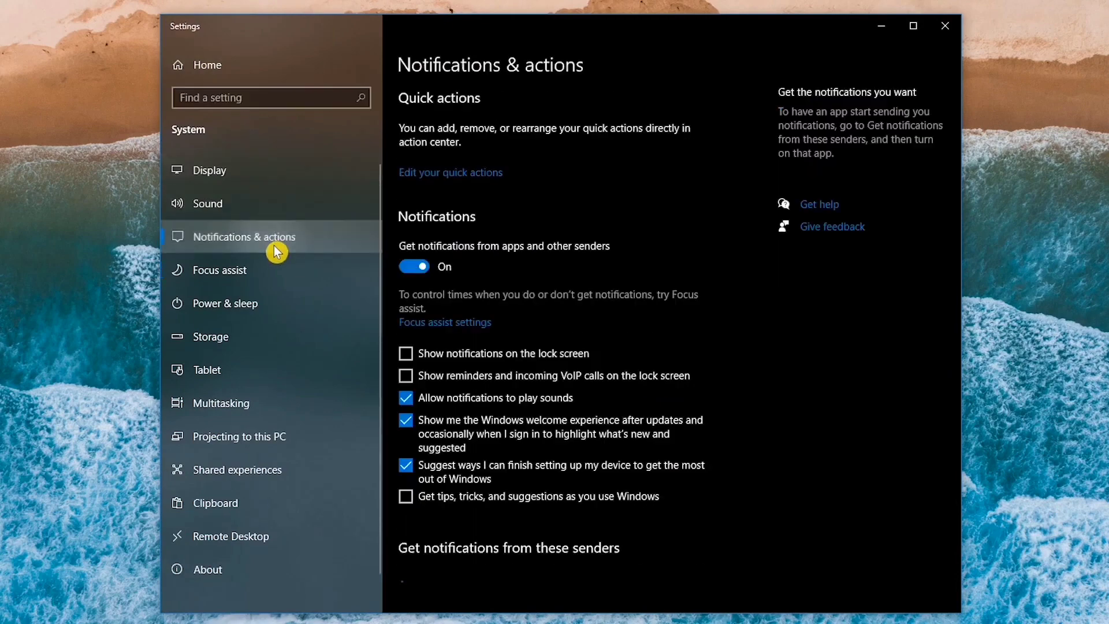
scroll(695, 365, "down", 2)
scroll(696, 365, "down", 3)
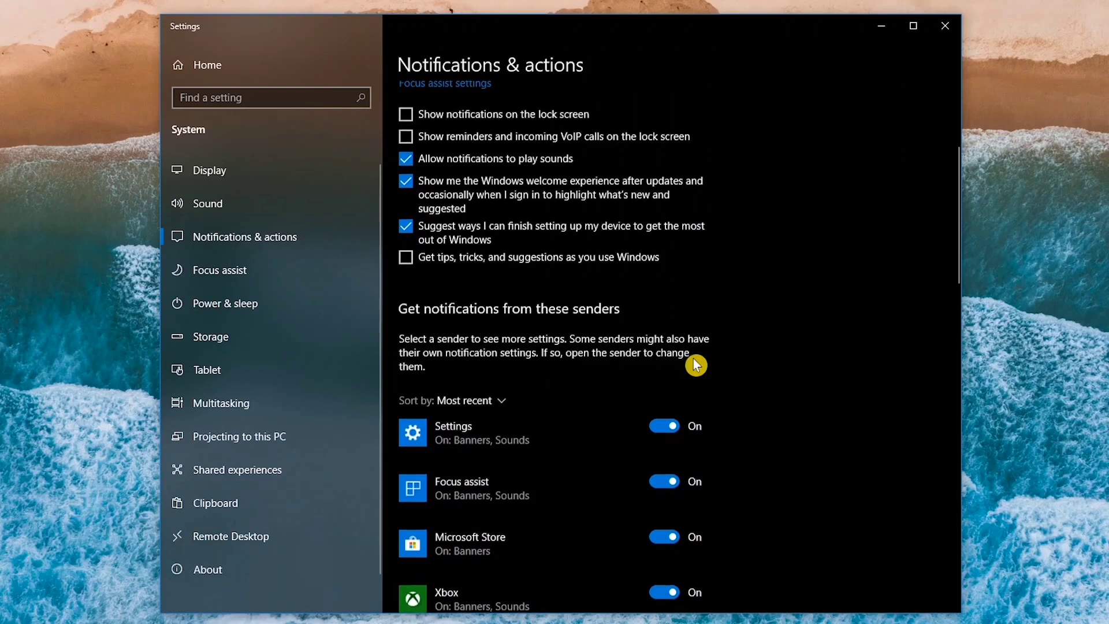
scroll(695, 365, "down", 2)
scroll(696, 365, "down", 4)
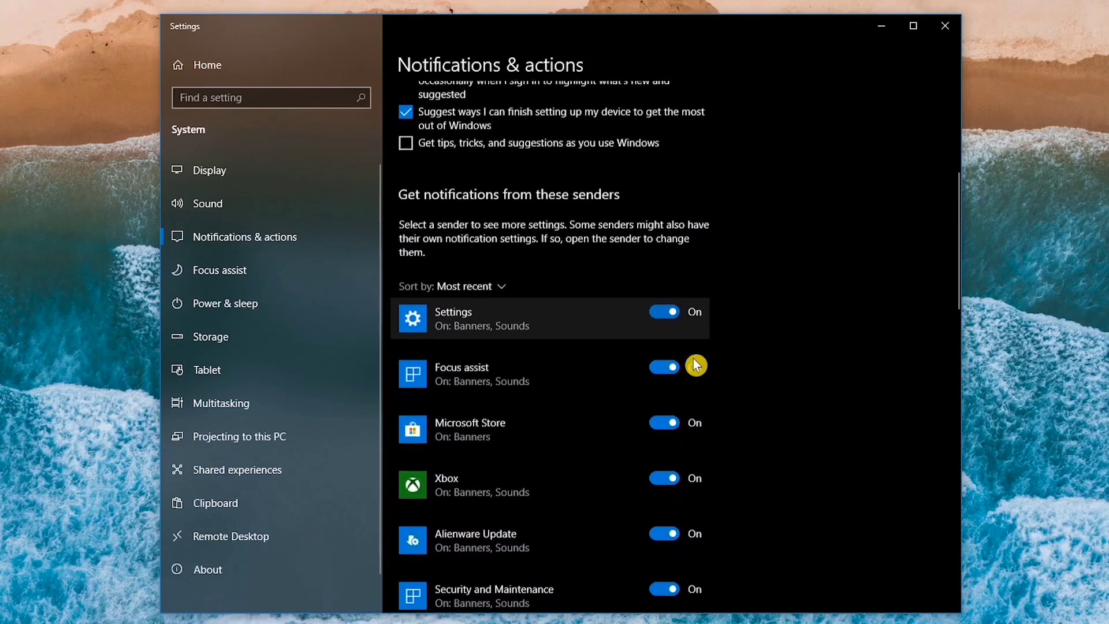
scroll(695, 365, "down", 10)
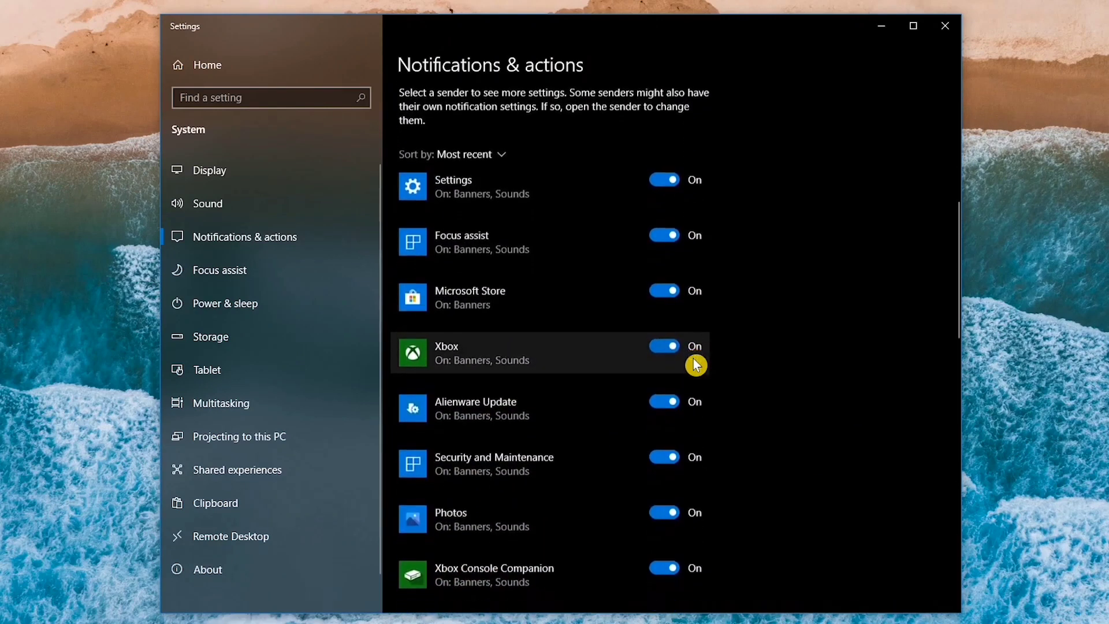
scroll(695, 365, "down", 2)
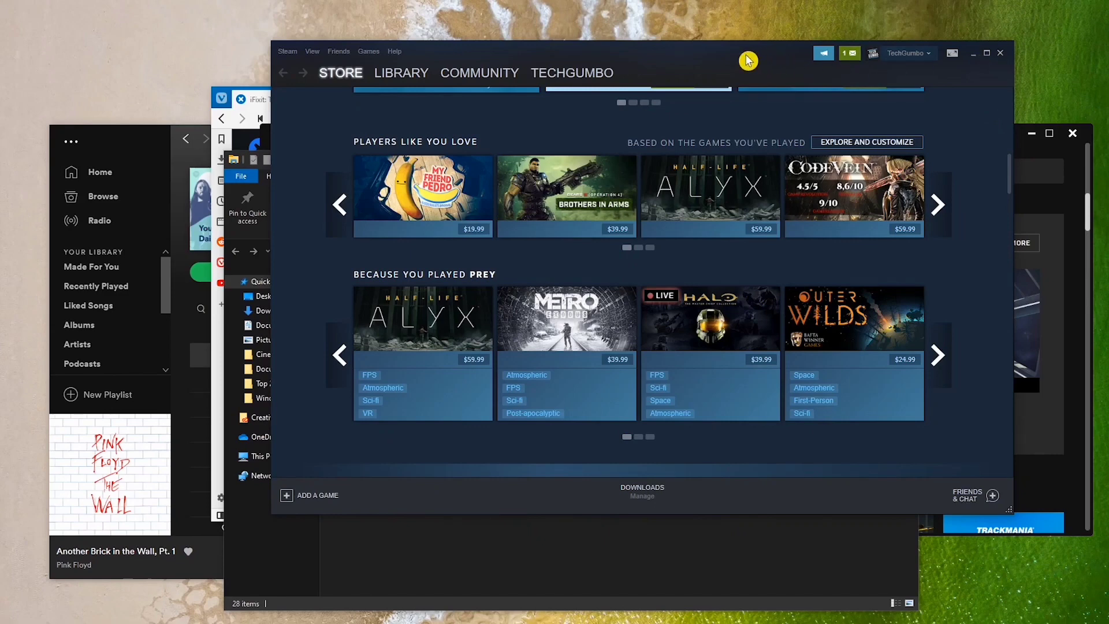
- Reposition the Steam window, minimize every other open window, and restore them
mouse_move(748, 60)
left_mouse_down()
mouse_move(718, 52)
mouse_move(716, 82)
mouse_move(692, 74)
mouse_move(777, 79)
mouse_move(733, 69)
left_mouse_up()
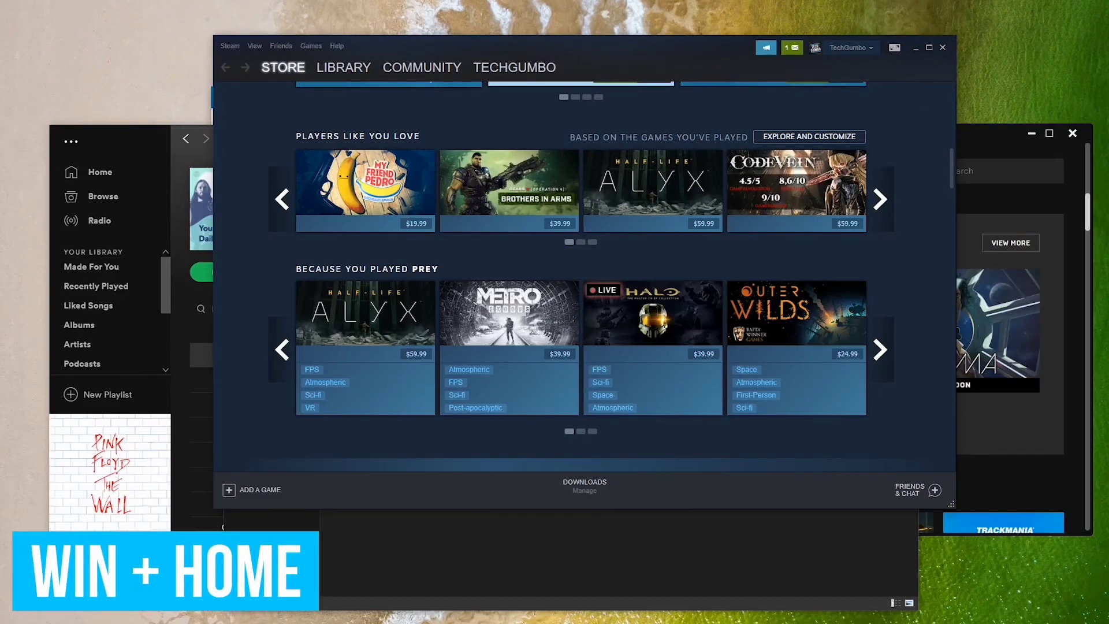
key("super+Home")
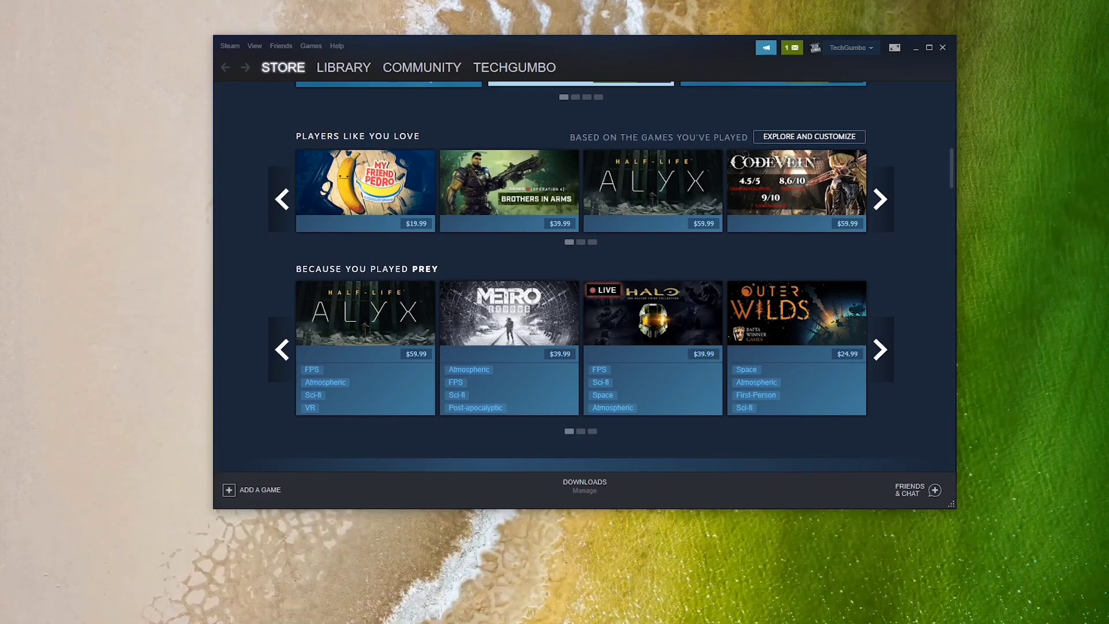
key("super+Home")
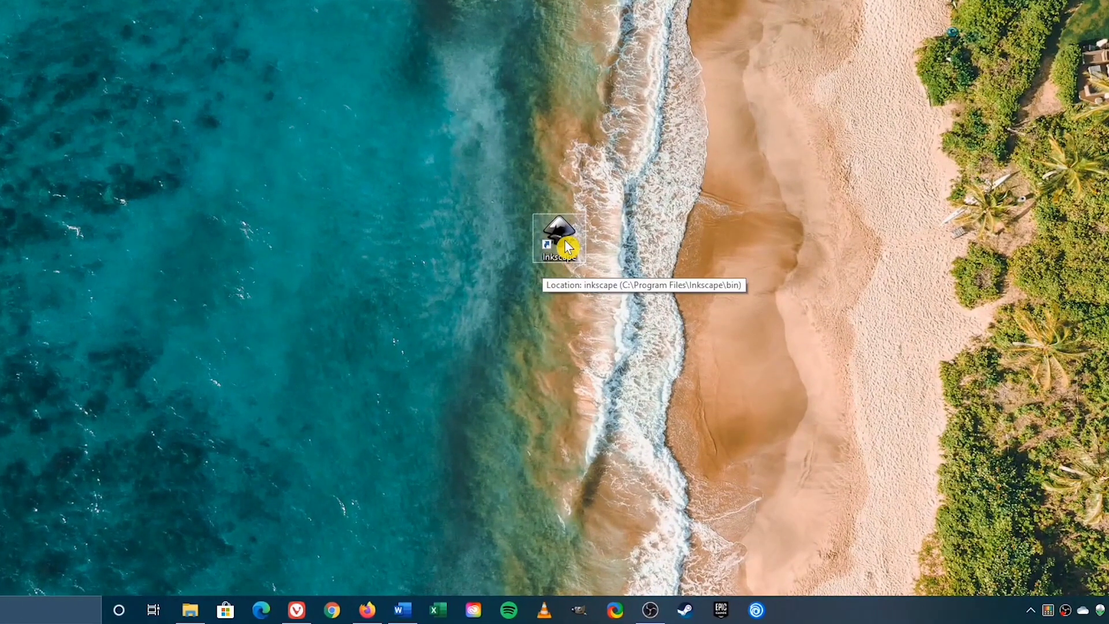
- Pin the Inkscape desktop shortcut to the taskbar
right_click(568, 245)
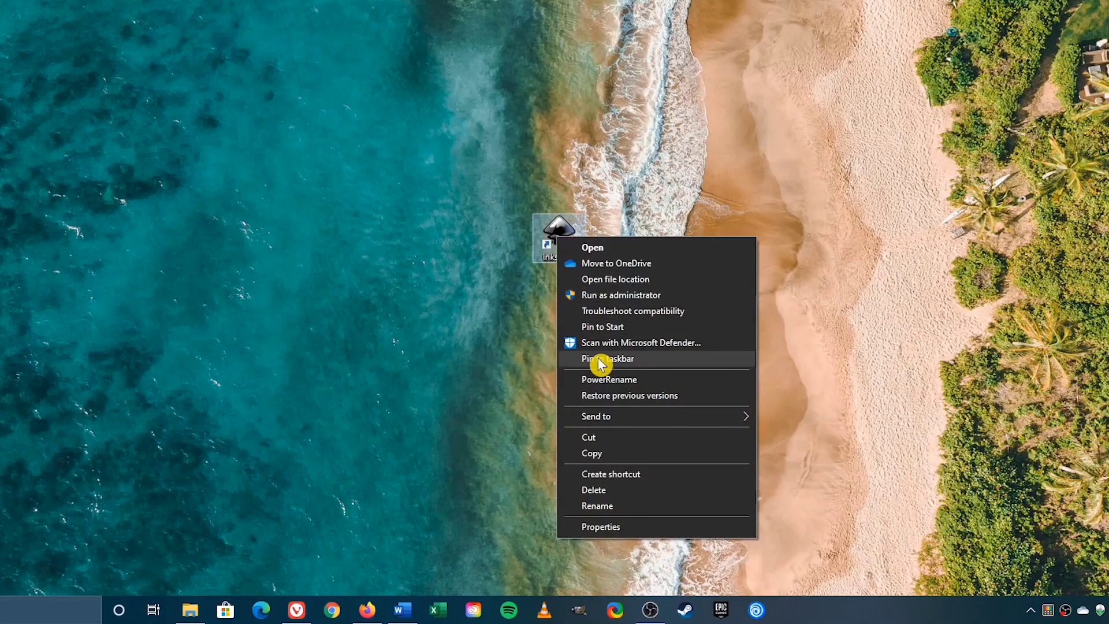
left_click(631, 359)
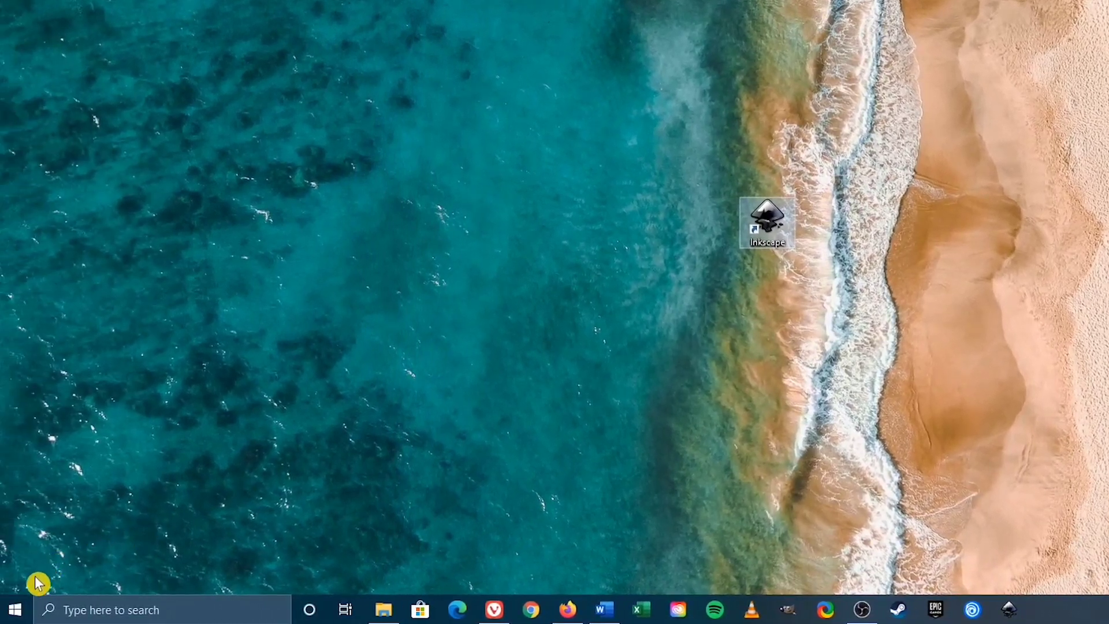
- Find HandBrake under H in the Start menu's app list and pin it to the taskbar
left_click(26, 614)
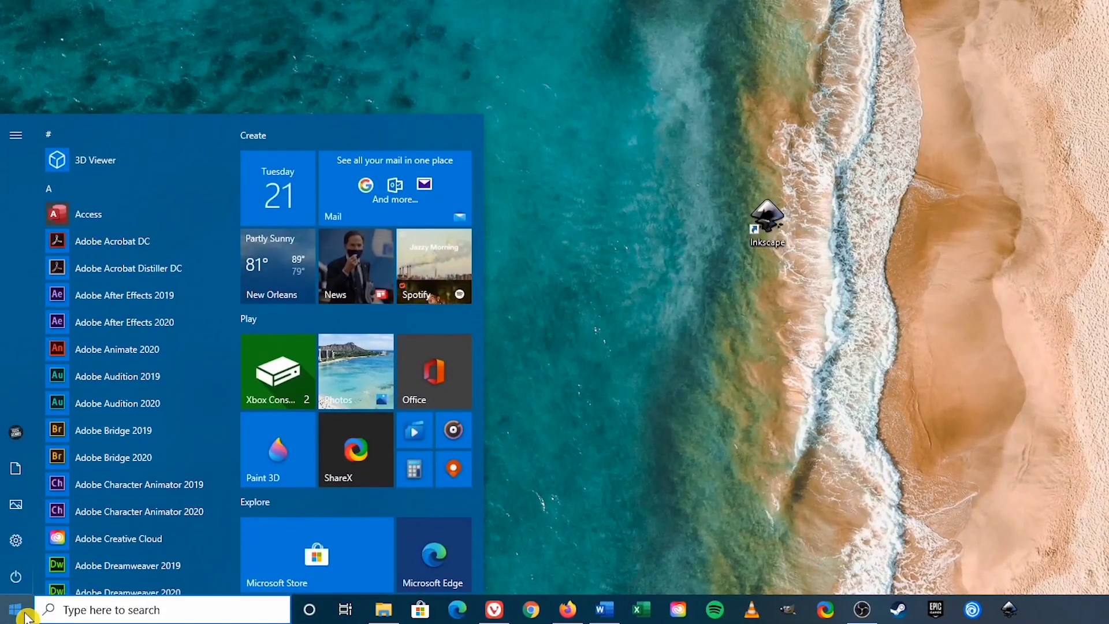
left_click(62, 196)
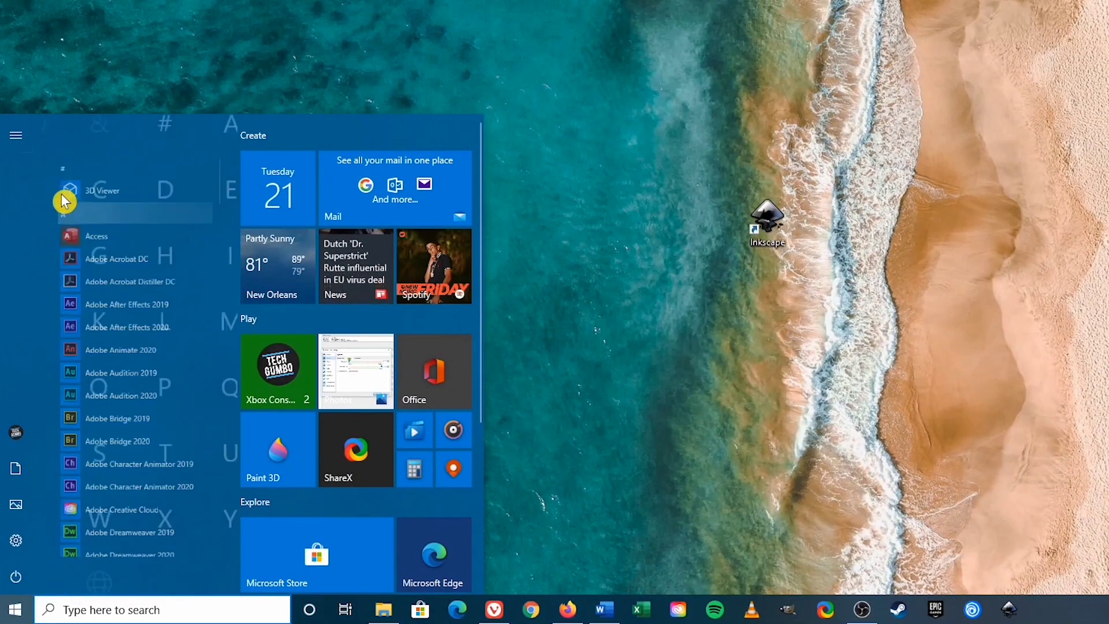
left_click(153, 303)
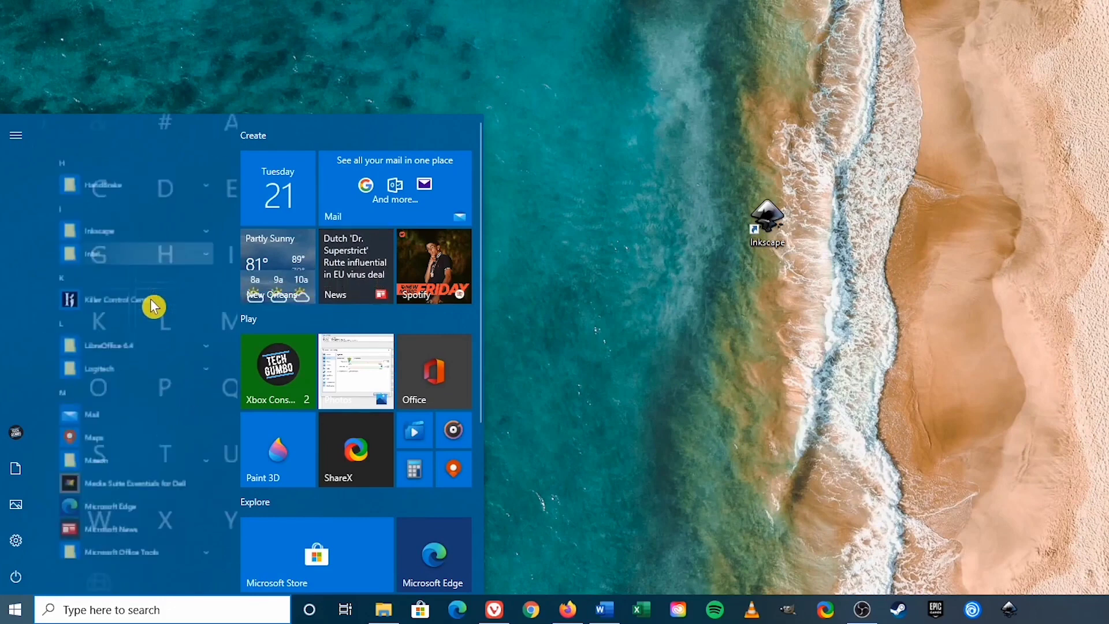
left_click(217, 164)
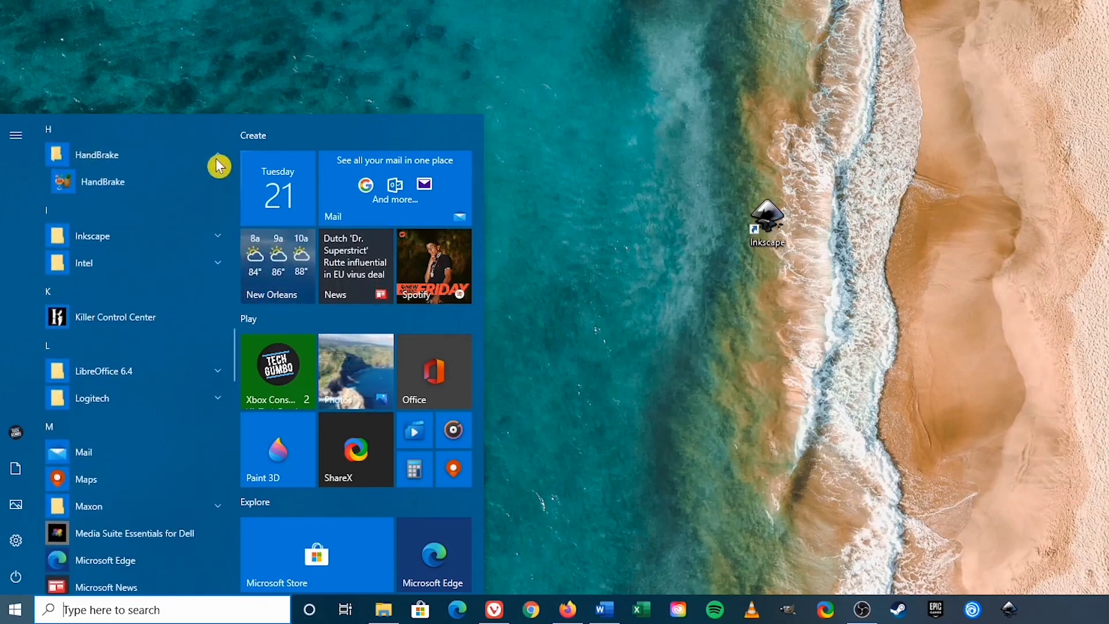
right_click(167, 188)
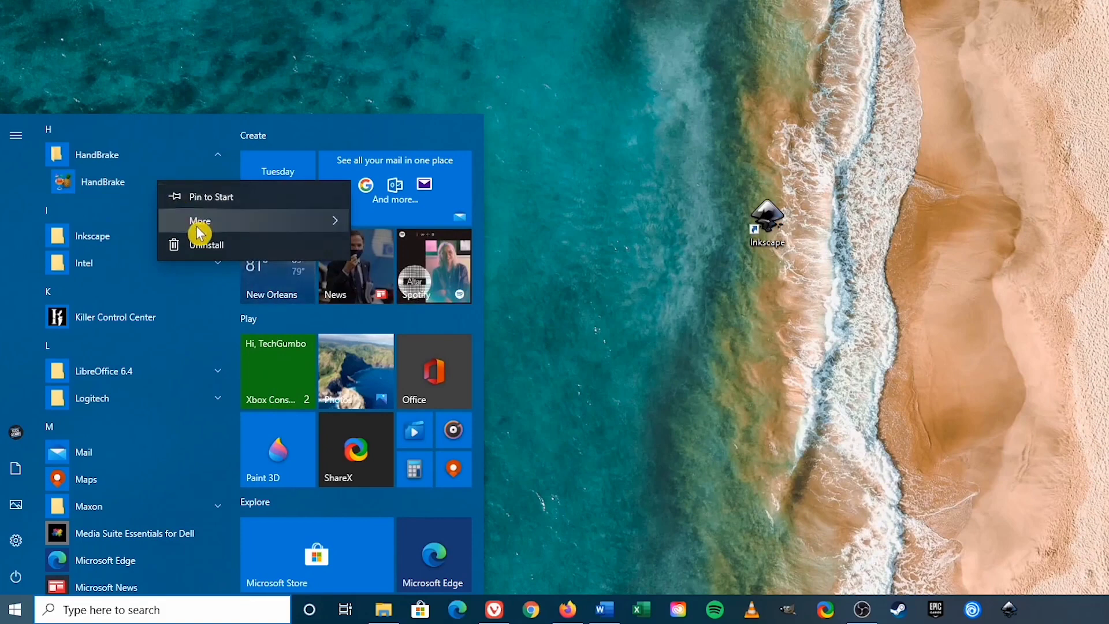
mouse_move(199, 235)
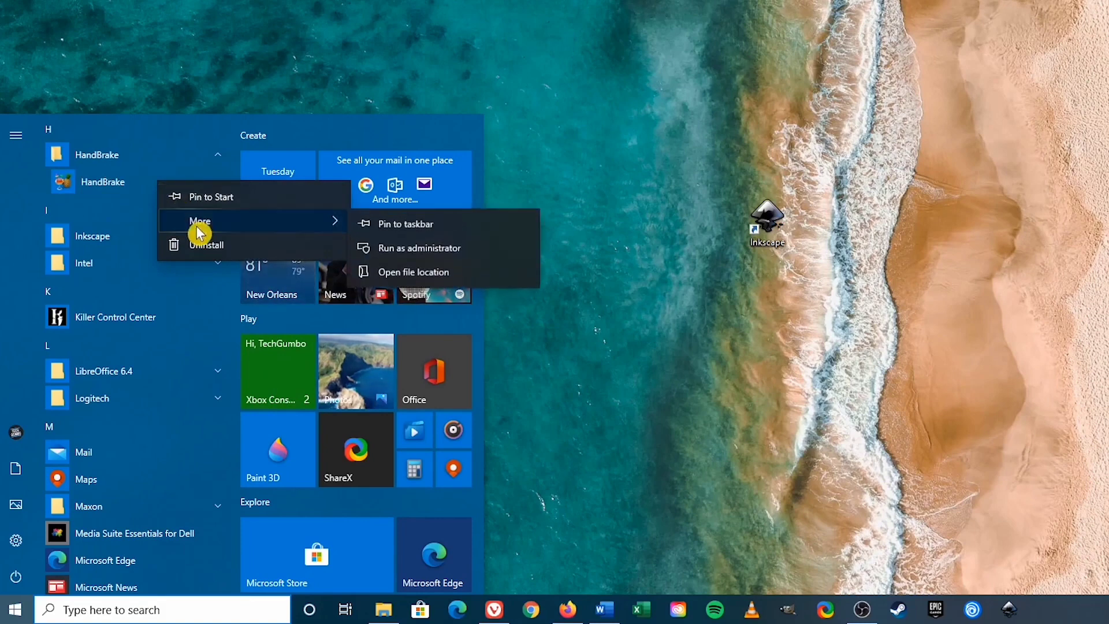
left_click(433, 230)
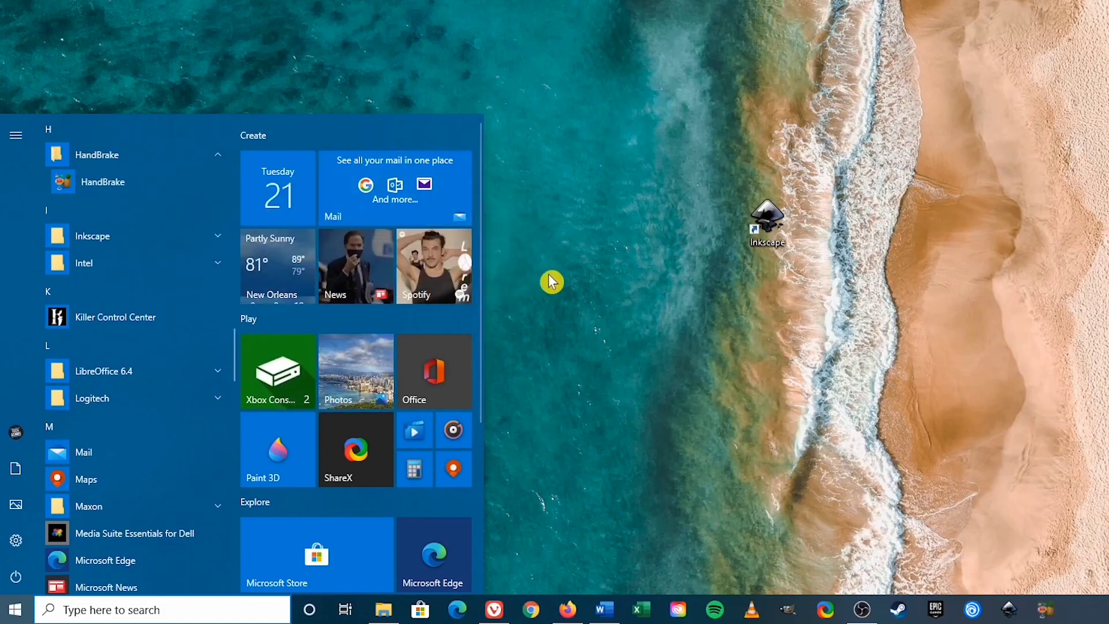
left_click(1047, 612)
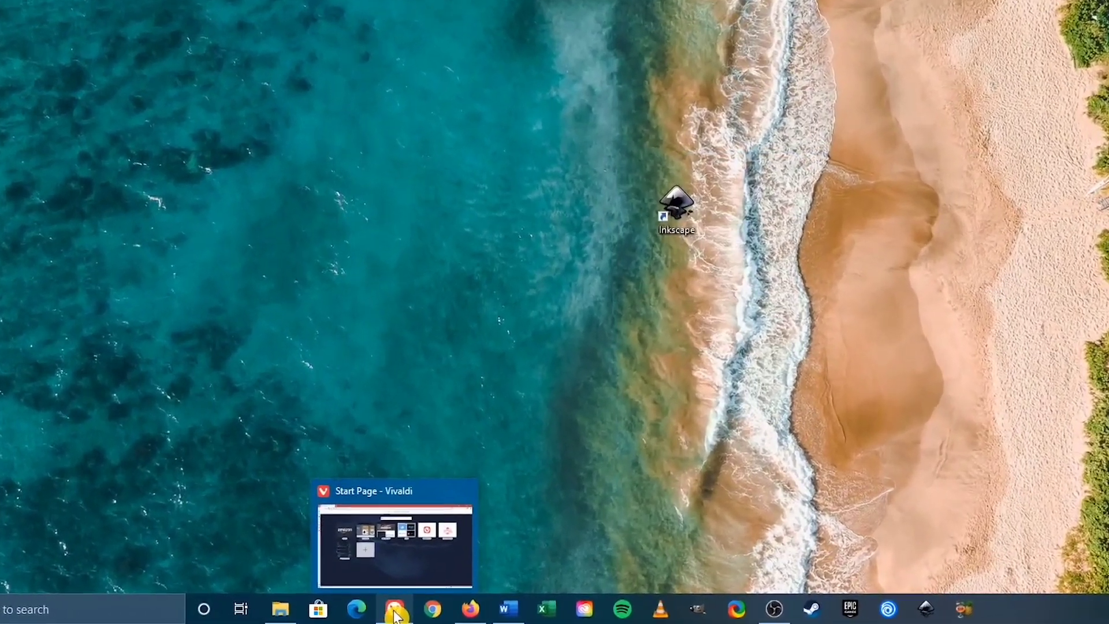
- Pin the iFixit speed dial in Vivaldi's taskbar jump list and open the site from there
right_click(384, 616)
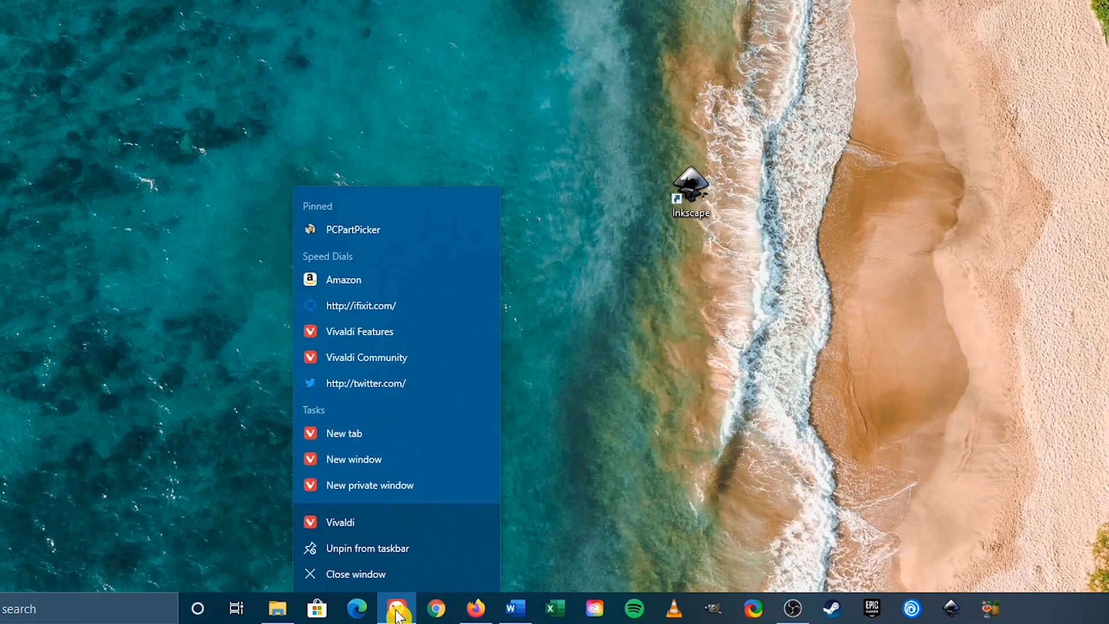
left_click(488, 309)
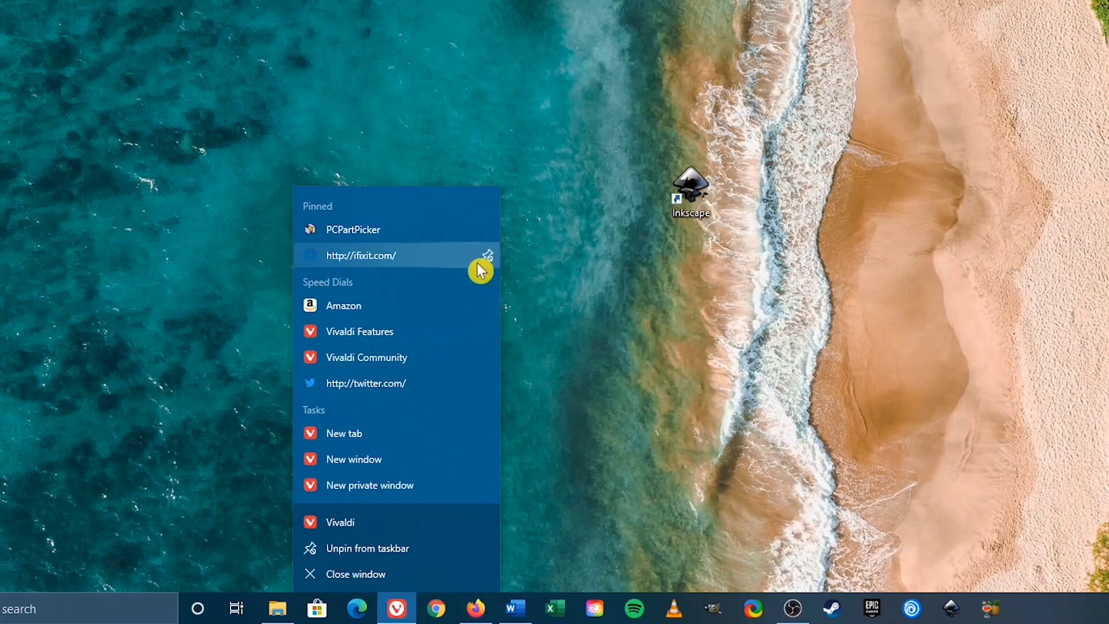
left_click(478, 260)
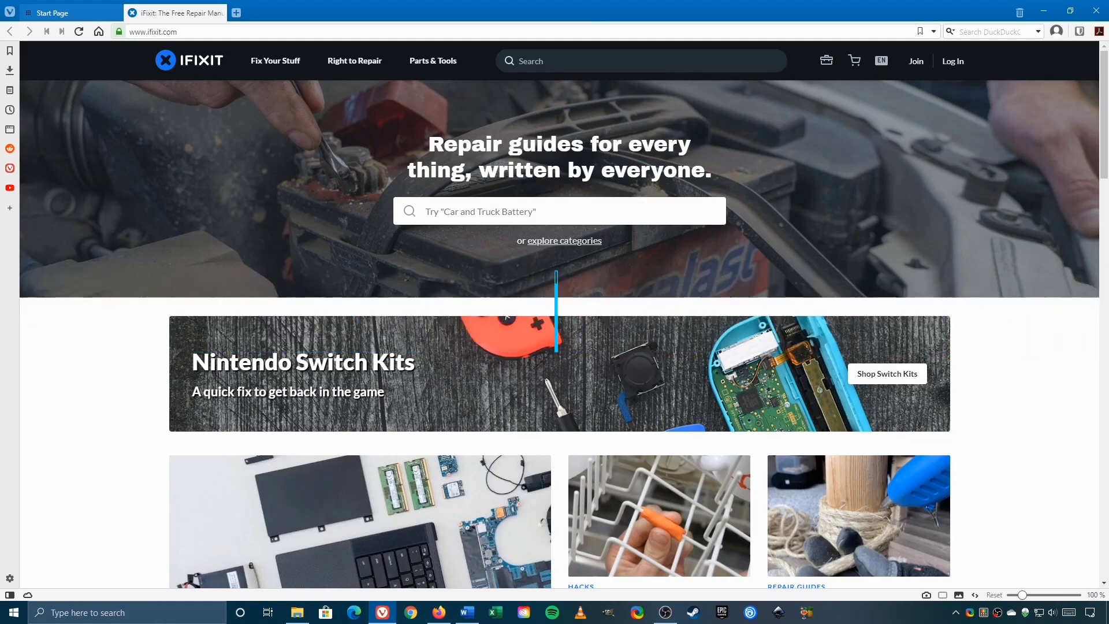
- Cycle the focus through the taskbar apps from File Explorer to ShareX and launch it
key("super")
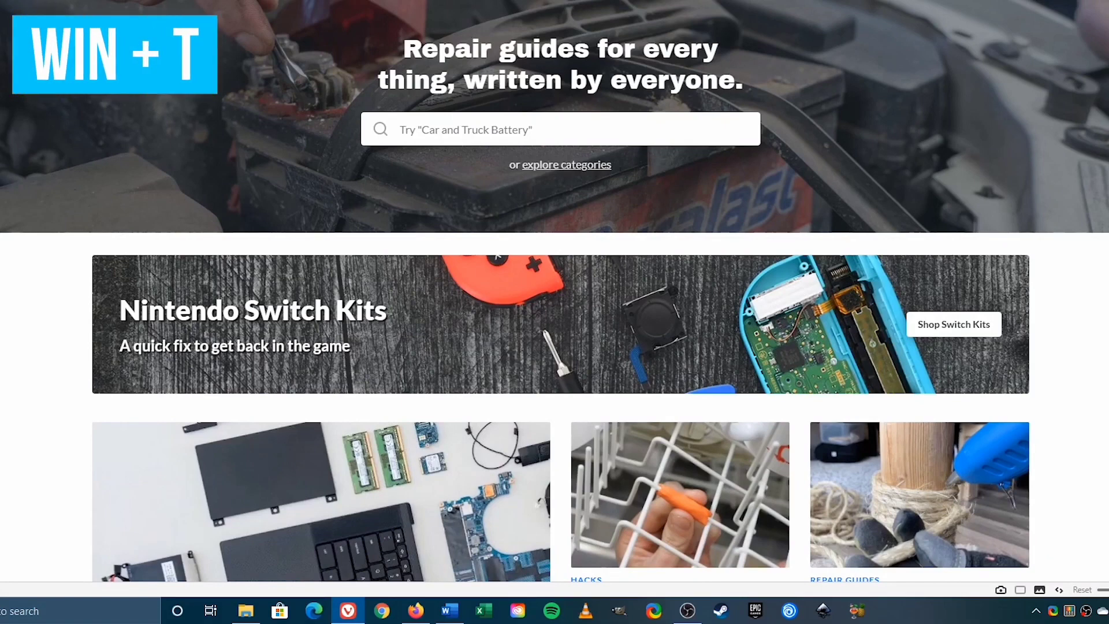
key("super+t")
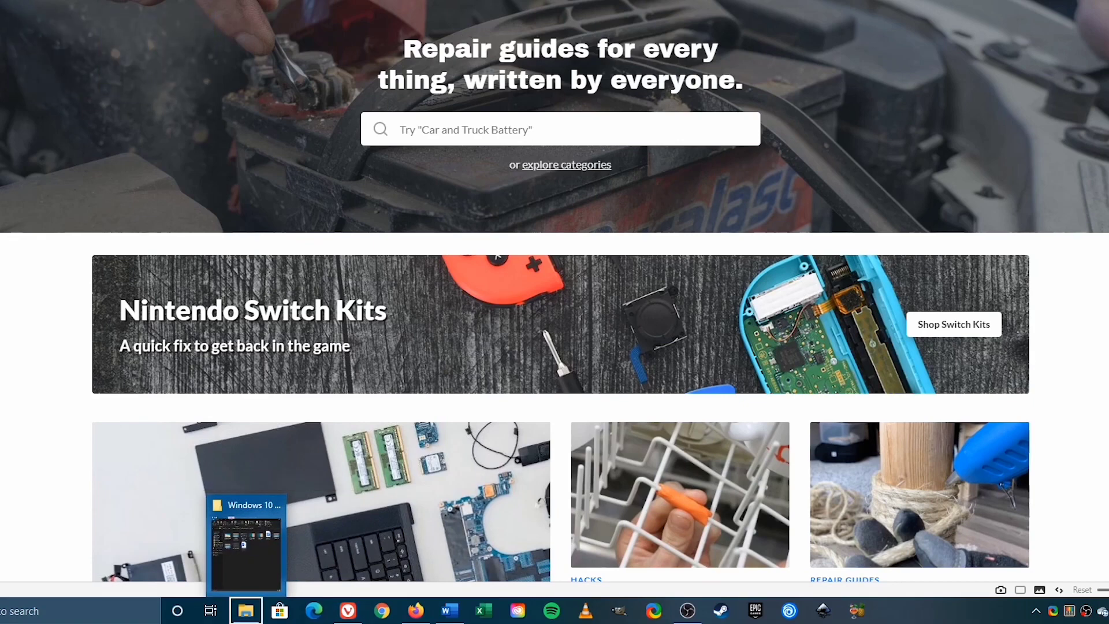
key("super+t")
key("super+t")
key("super+t")
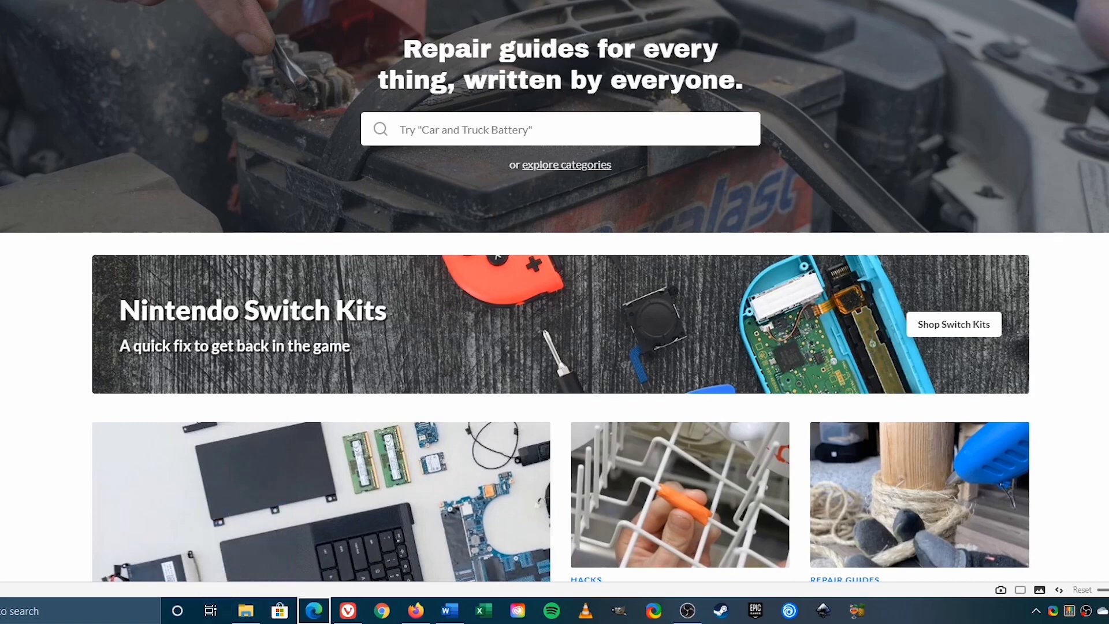
key("super+t")
key("super+t")
key("super+t")
key("super+t")
key("super+t")
key("super+t")
key("super+t")
key("super+t")
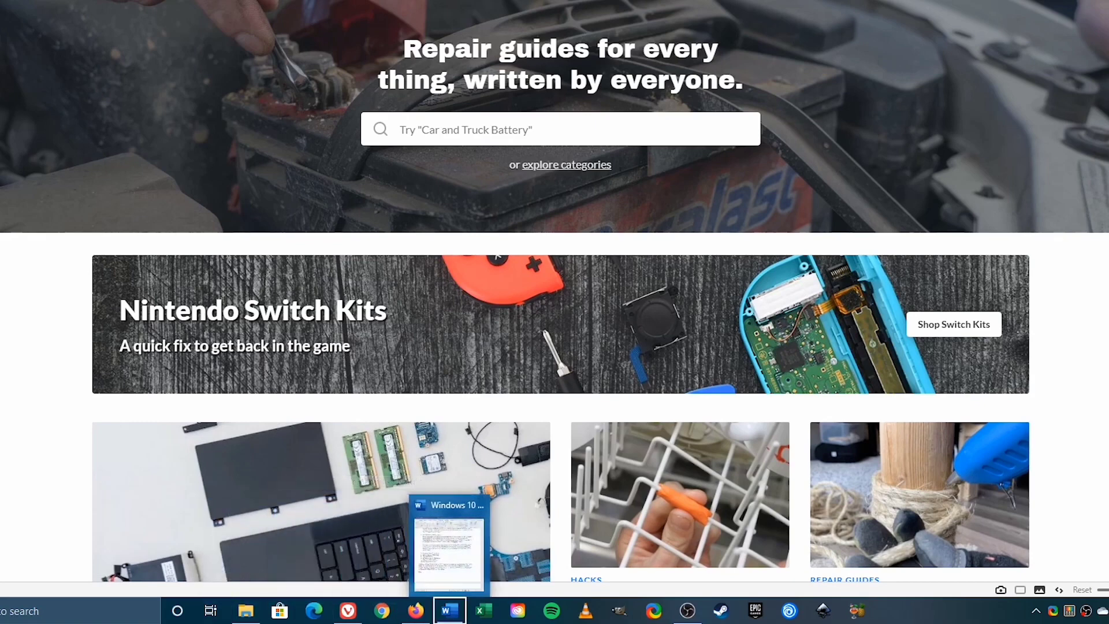
key("super+t")
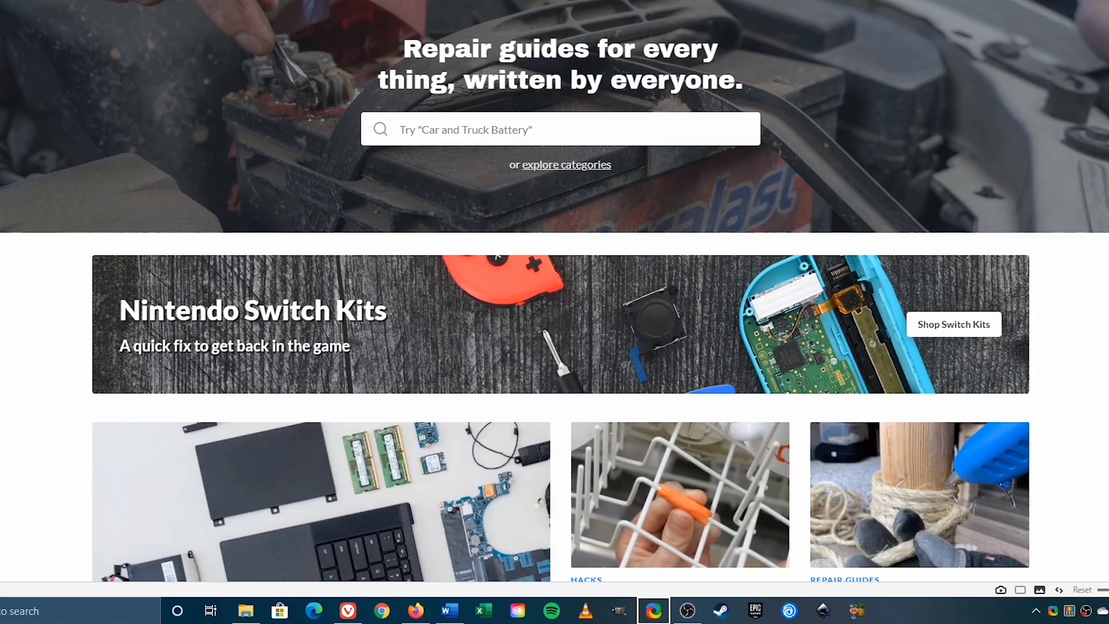
key("Return")
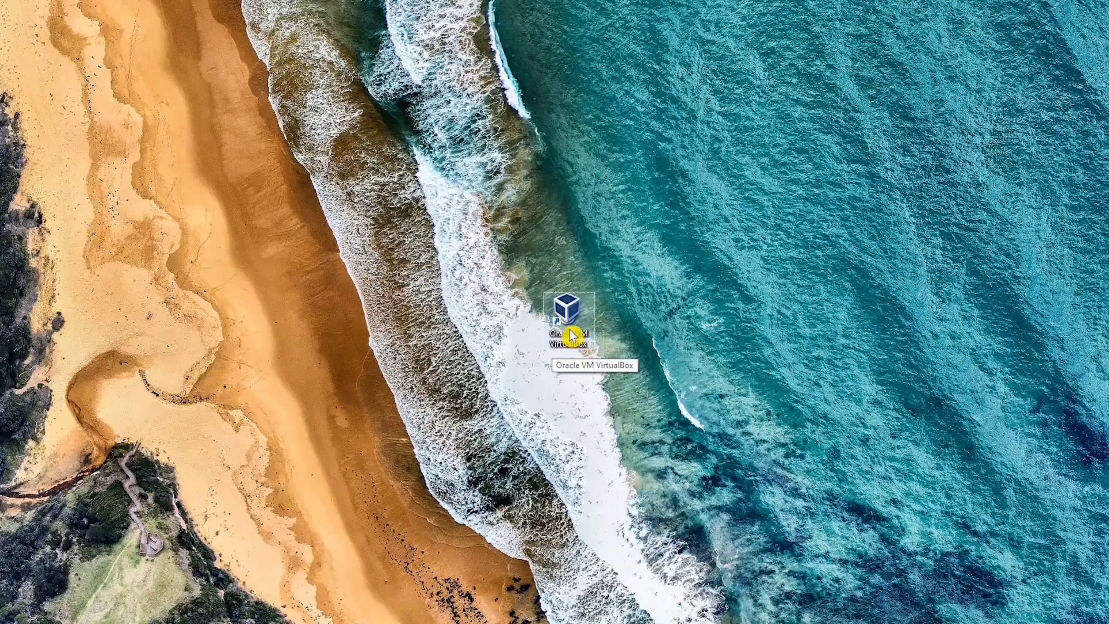
- Assign the shortcut key Ctrl + Alt + V to the Oracle VM VirtualBox desktop shortcut and continue with administrator permission
right_click(572, 330)
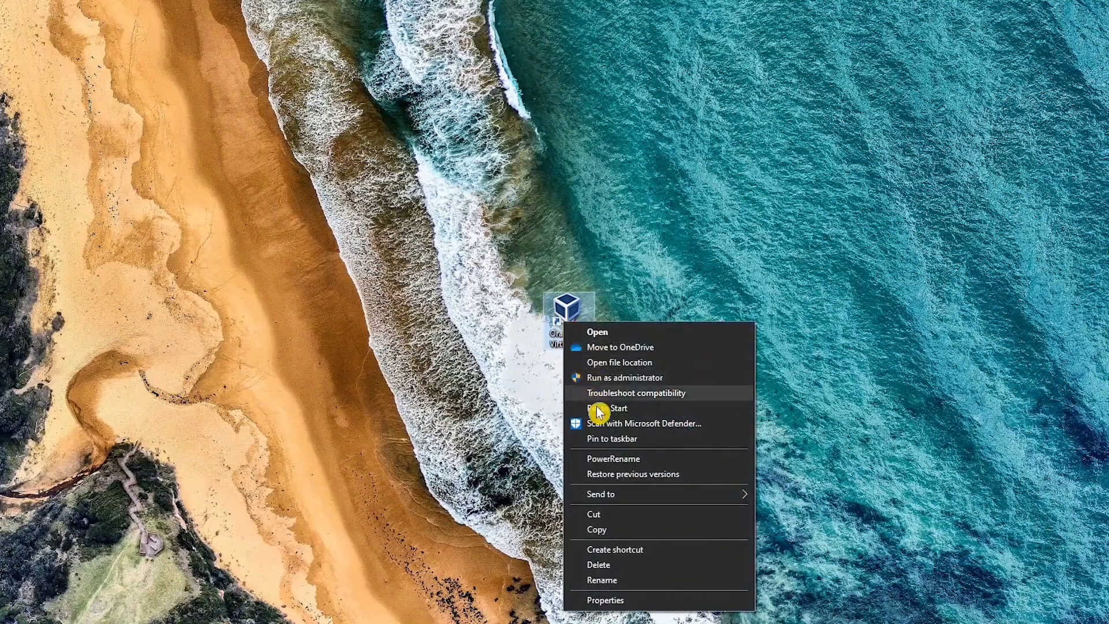
left_click(600, 600)
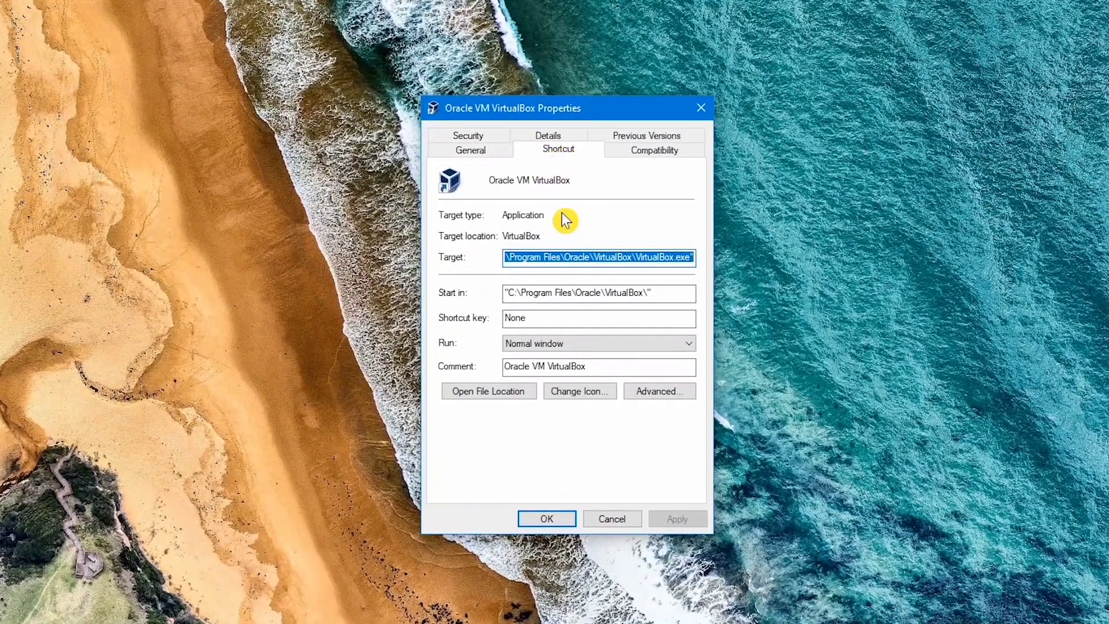
left_click(570, 326)
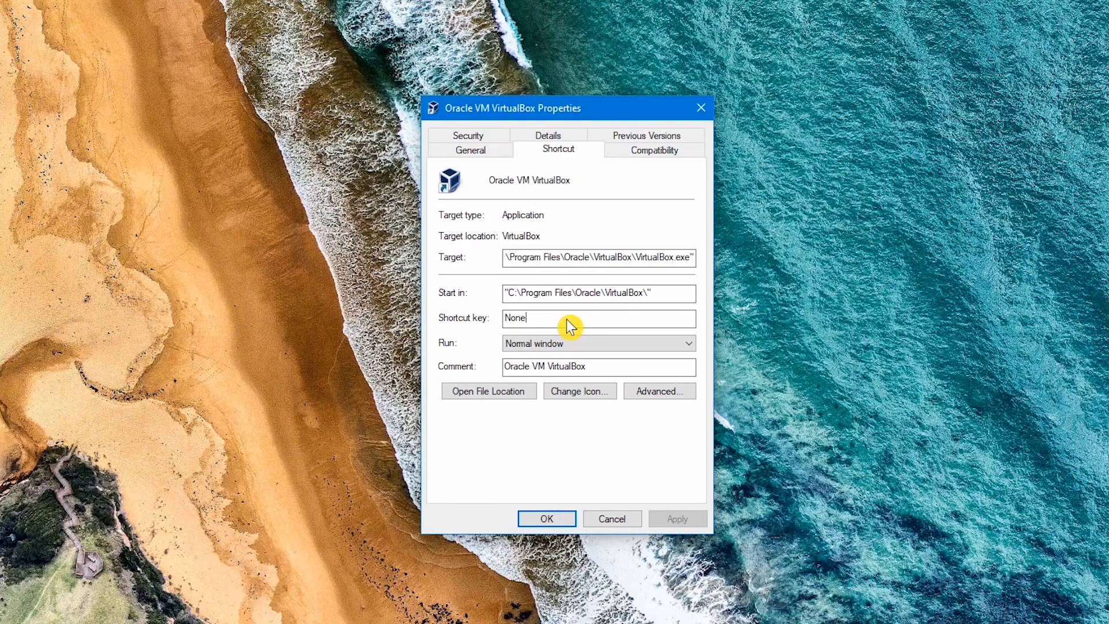
key("ctrl+alt+v")
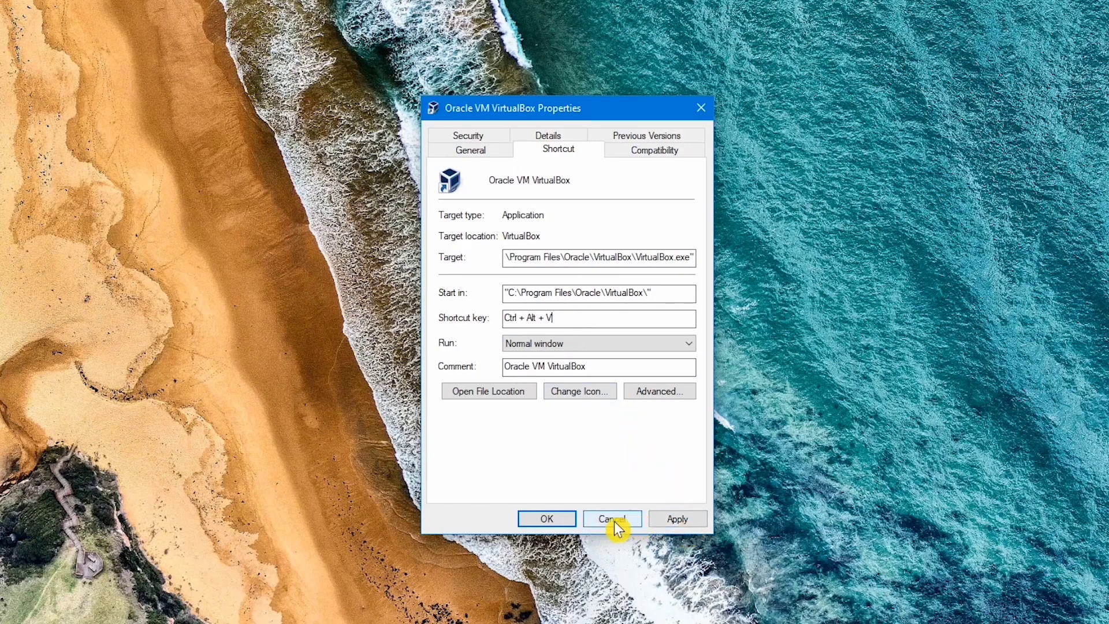
left_click(552, 520)
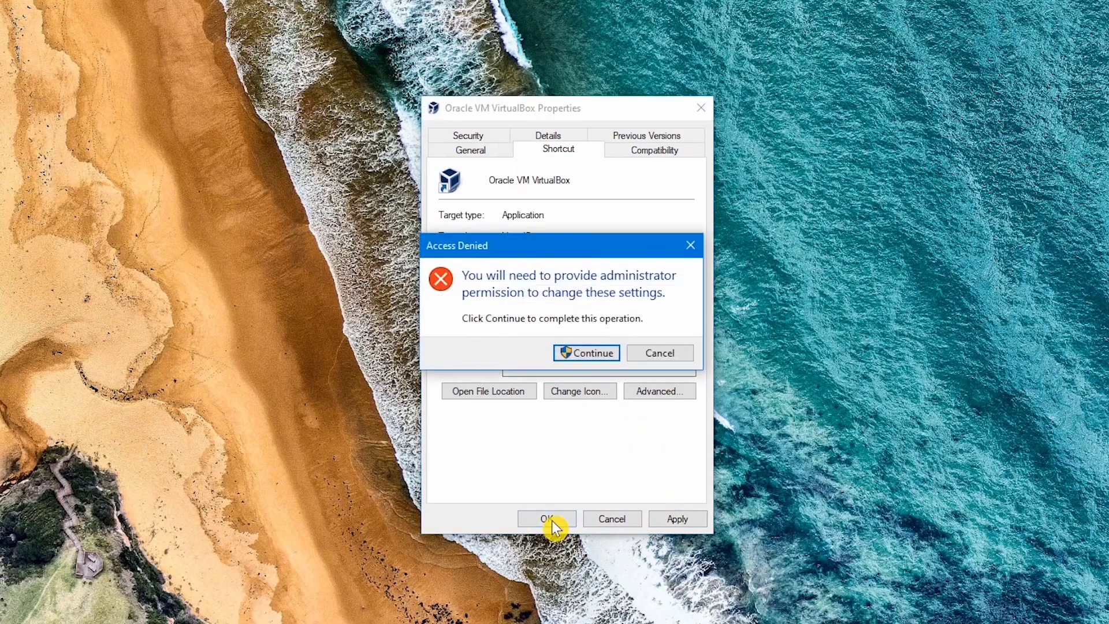
left_click(593, 355)
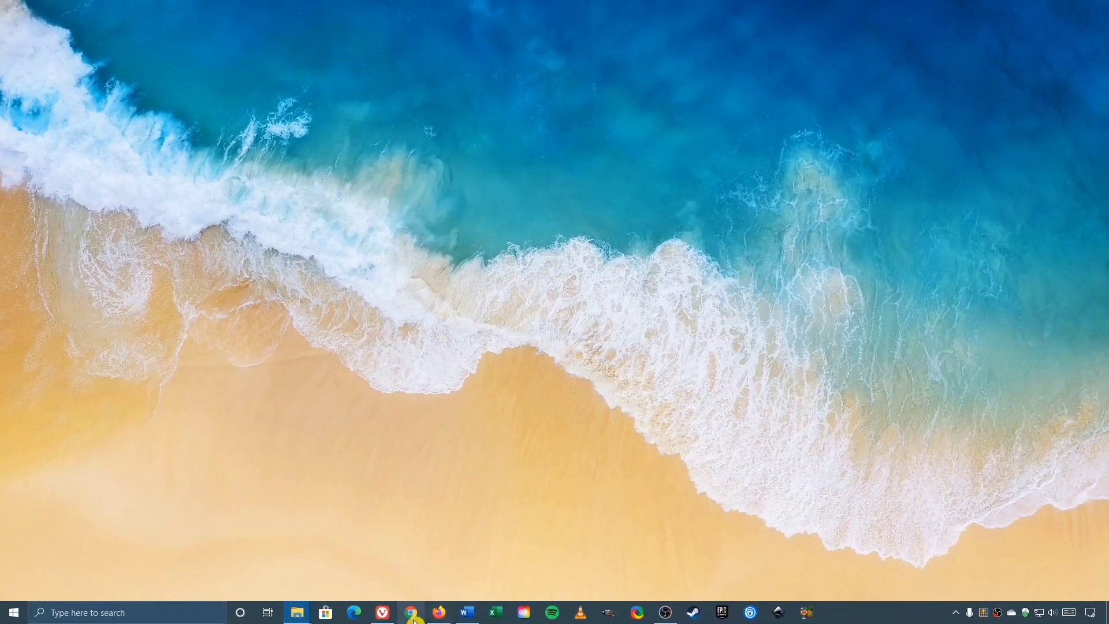
- Bring up Vivaldi and snap it to the upper-right quarter, upper-left quarter and left half of the desktop, ending with it maximized
left_click(384, 612)
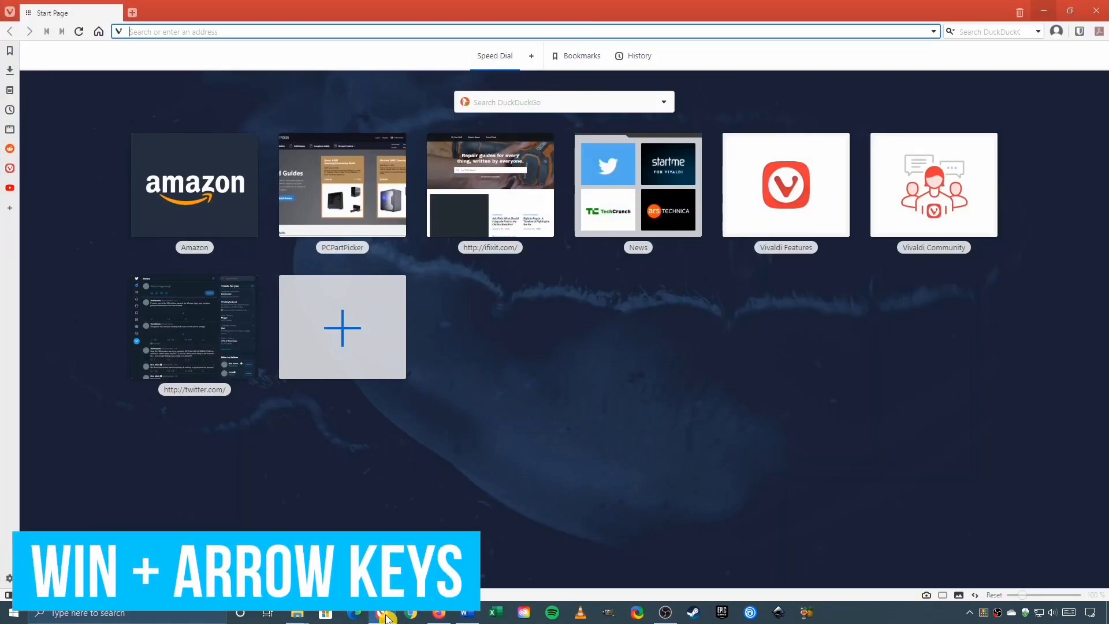
key("super+Right")
key("super+Up")
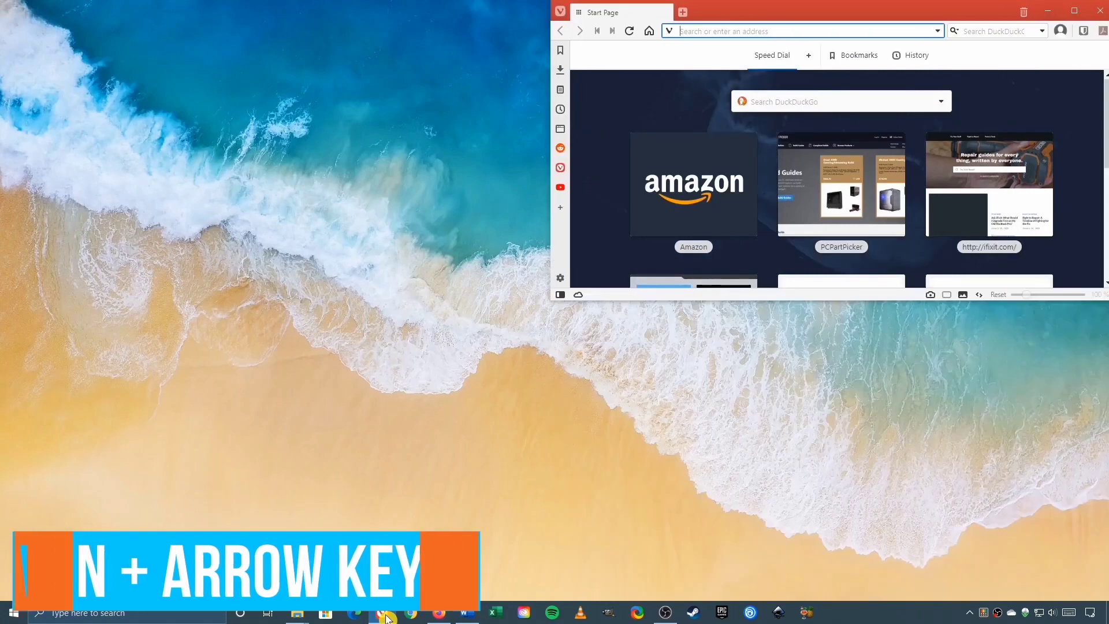
key("super+Left")
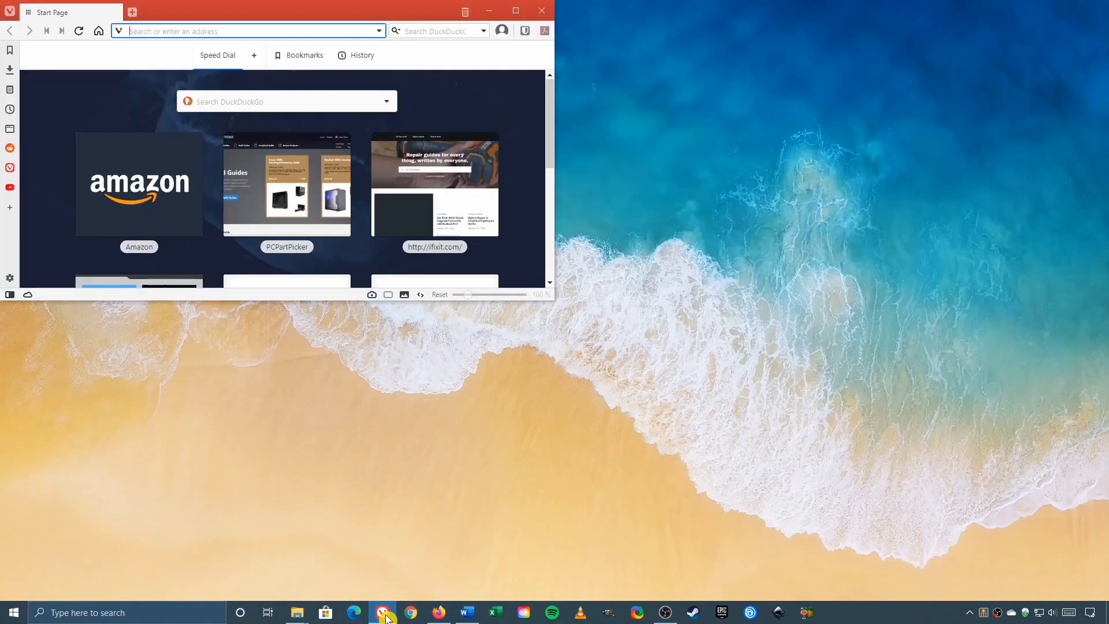
key("super+Down")
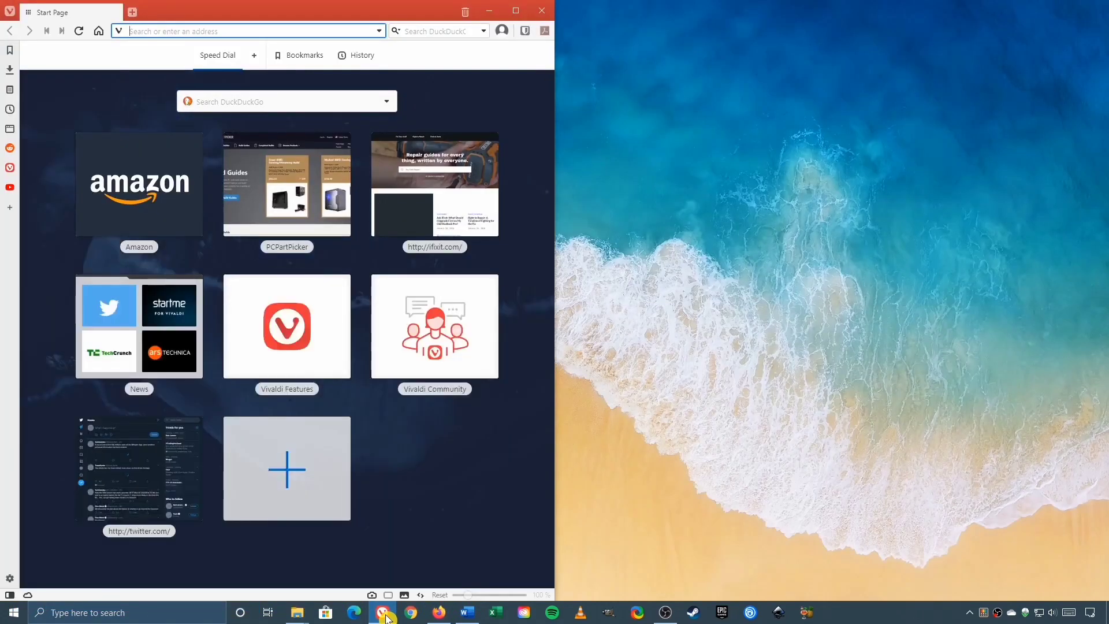
key("super+Up")
key("super+Up")
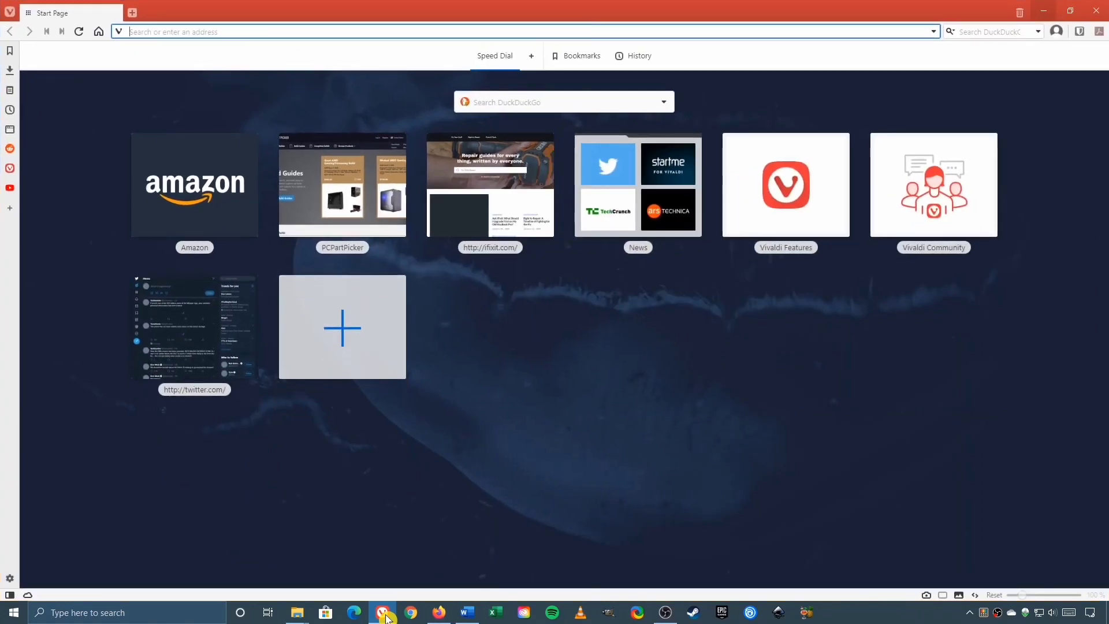
- Snap the maximized Vivaldi window to each side of the desktop, finishing docked on the right half
key("super+Right")
key("super+Left")
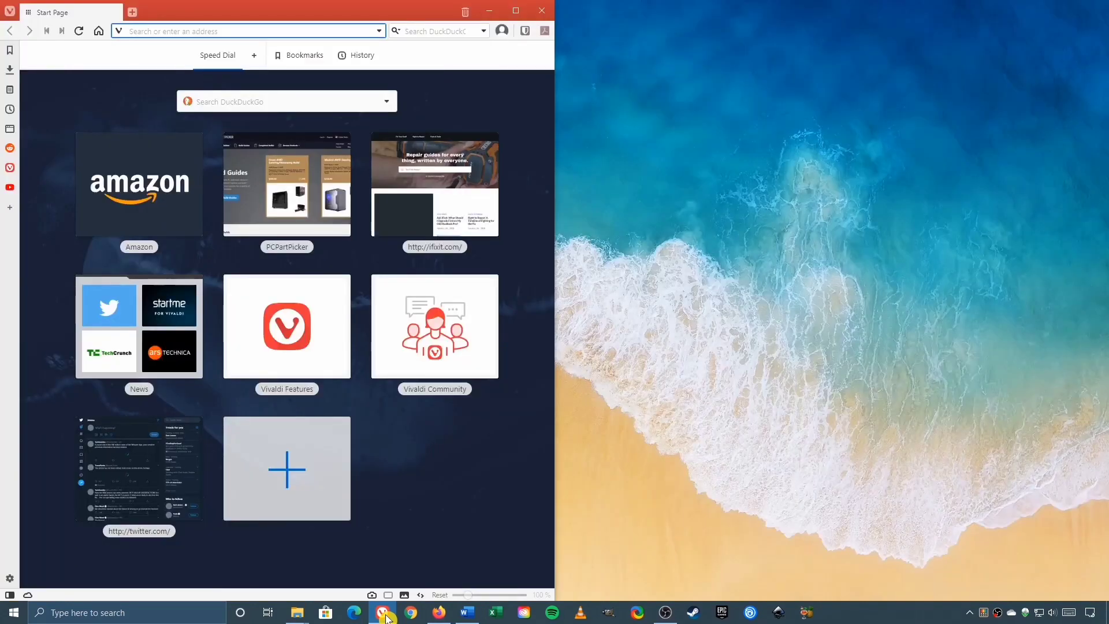
key("super+Right")
key("super+Right")
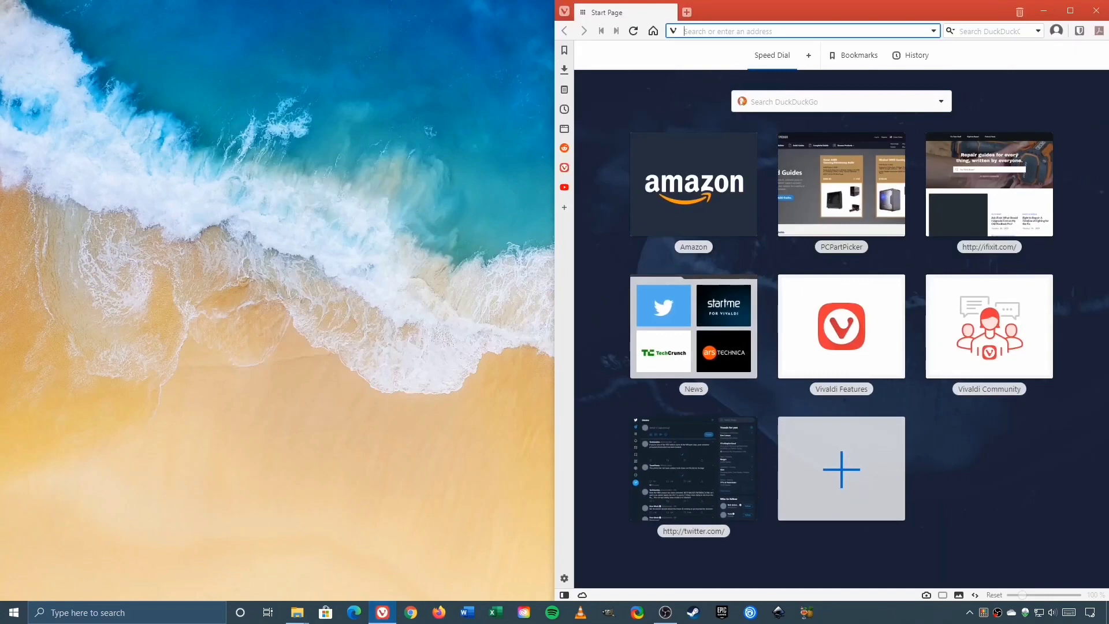
key("super+Right")
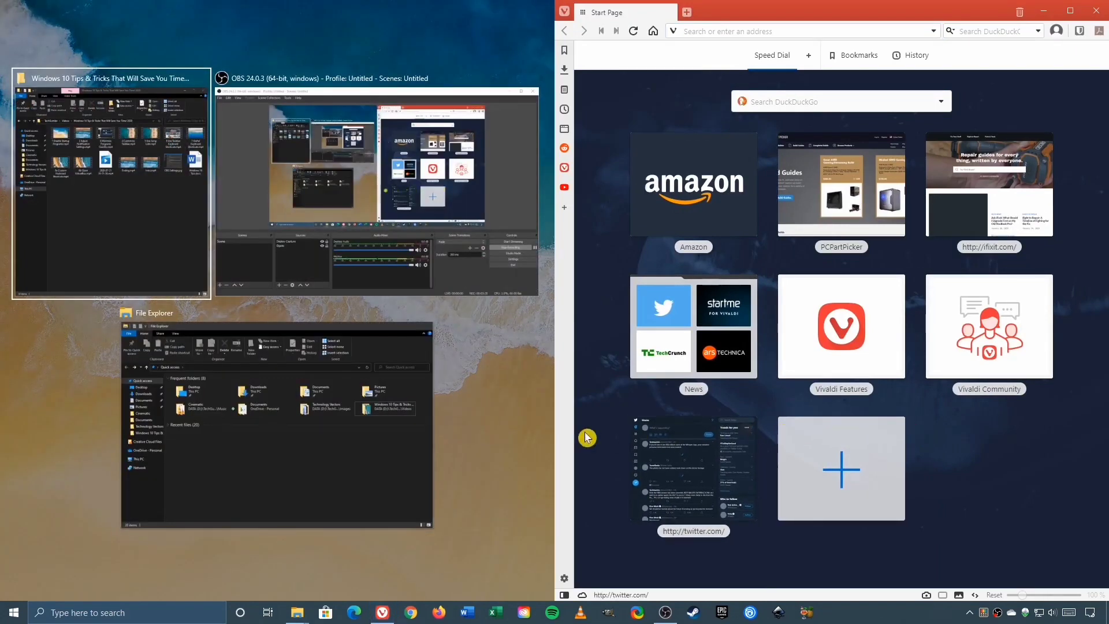
- Fill the free half beside Vivaldi with the File Explorer Quick access window and shift the shared divider to widen it
left_click(356, 473)
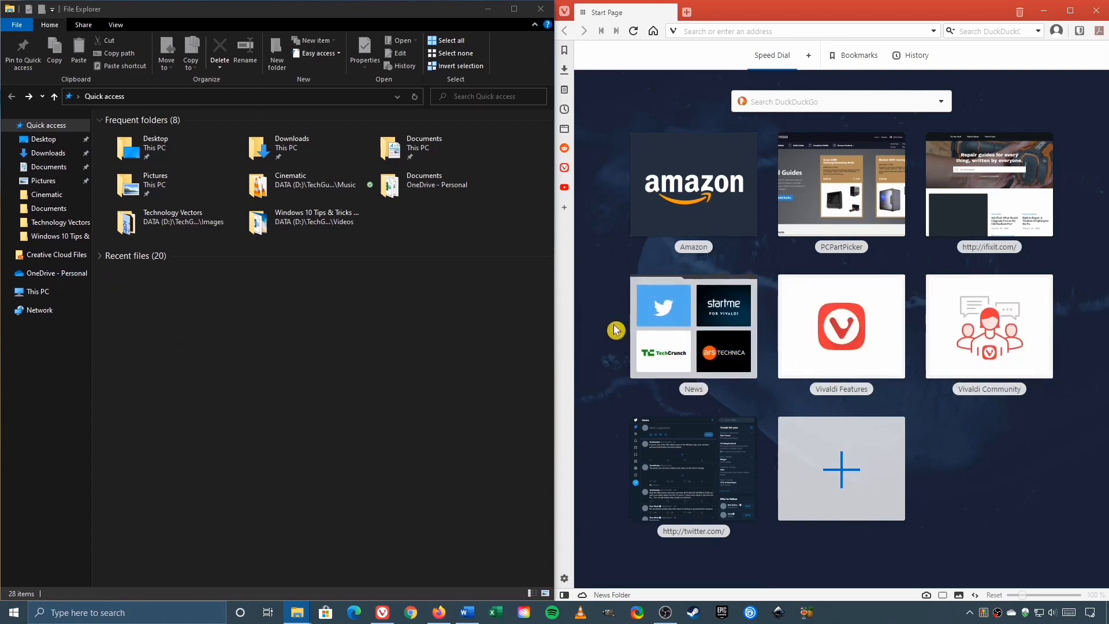
left_click(555, 341)
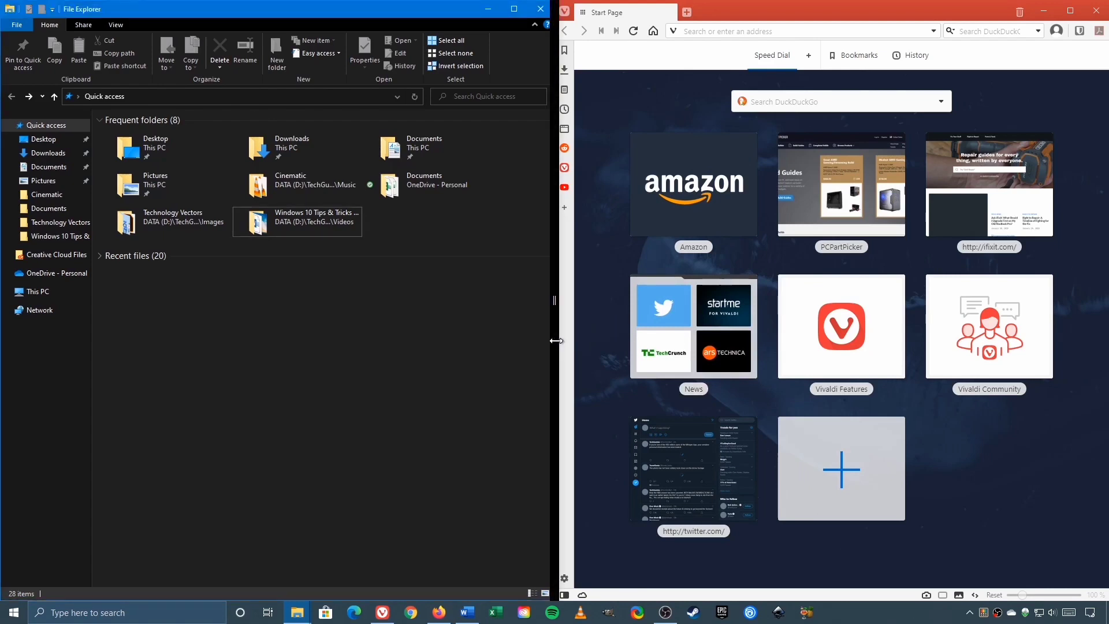
left_click_drag(556, 340, 652, 344)
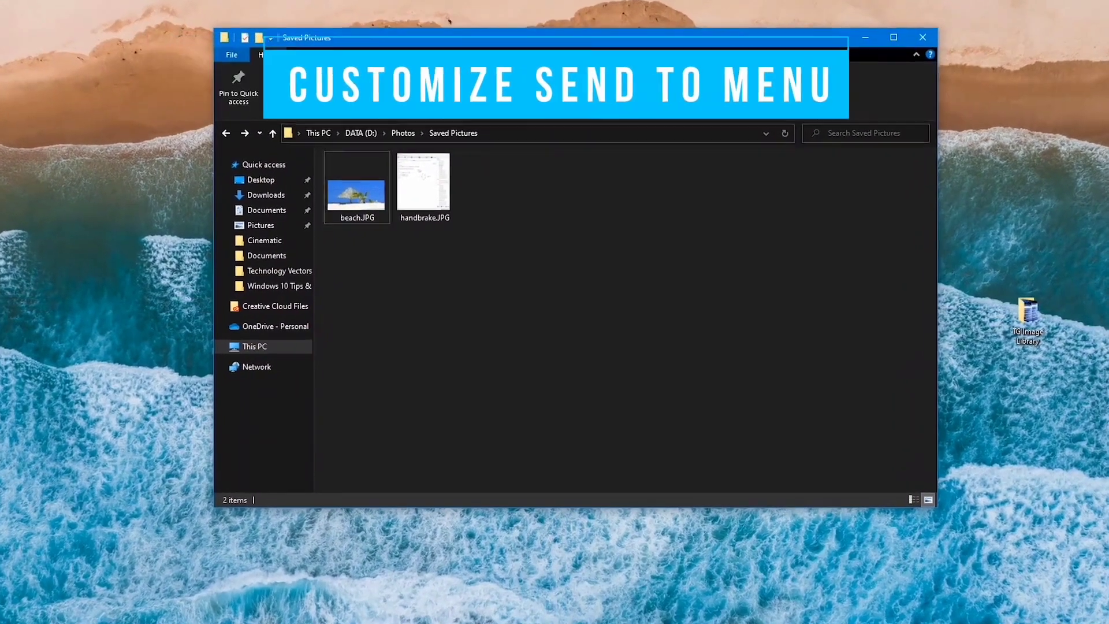
- Examine the available Send to destinations for beach.JPG in the Saved Pictures folder
right_click(355, 200)
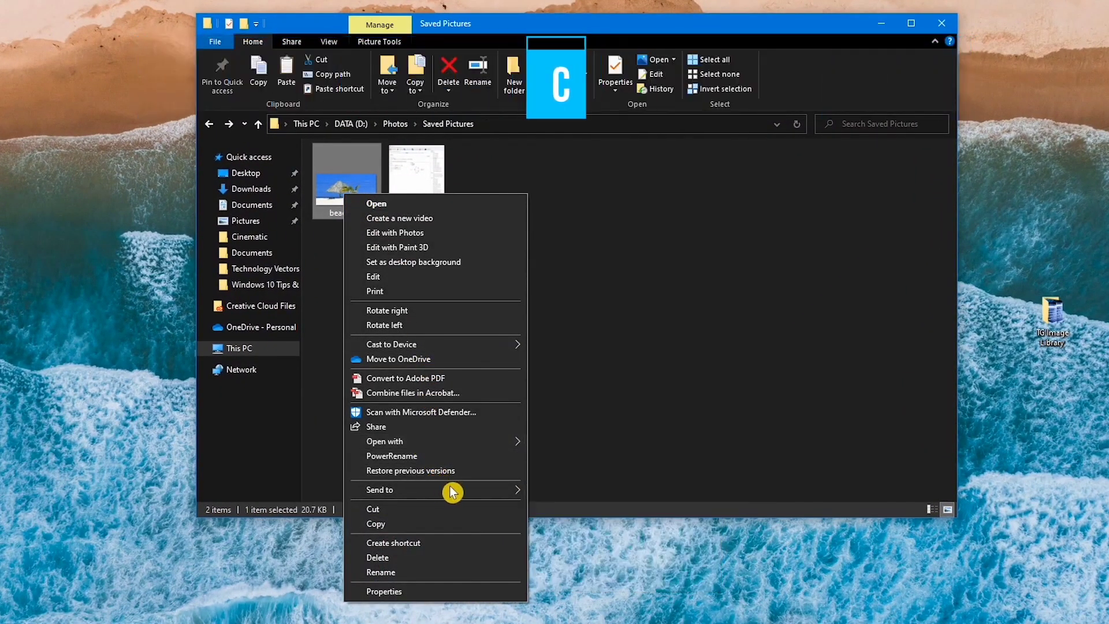
mouse_move(466, 492)
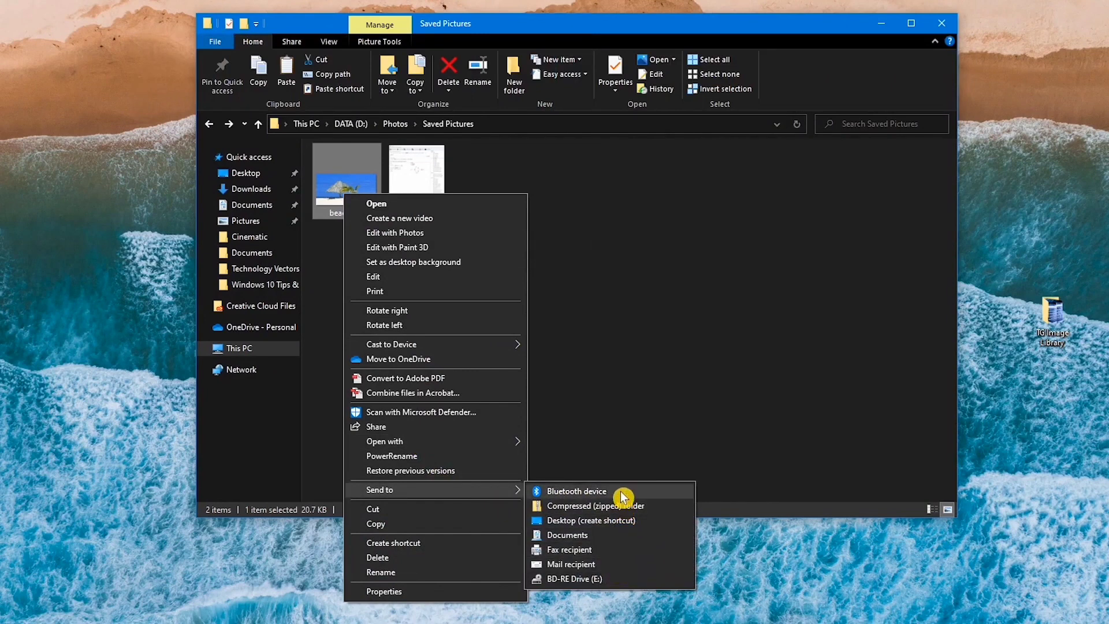
left_click(651, 416)
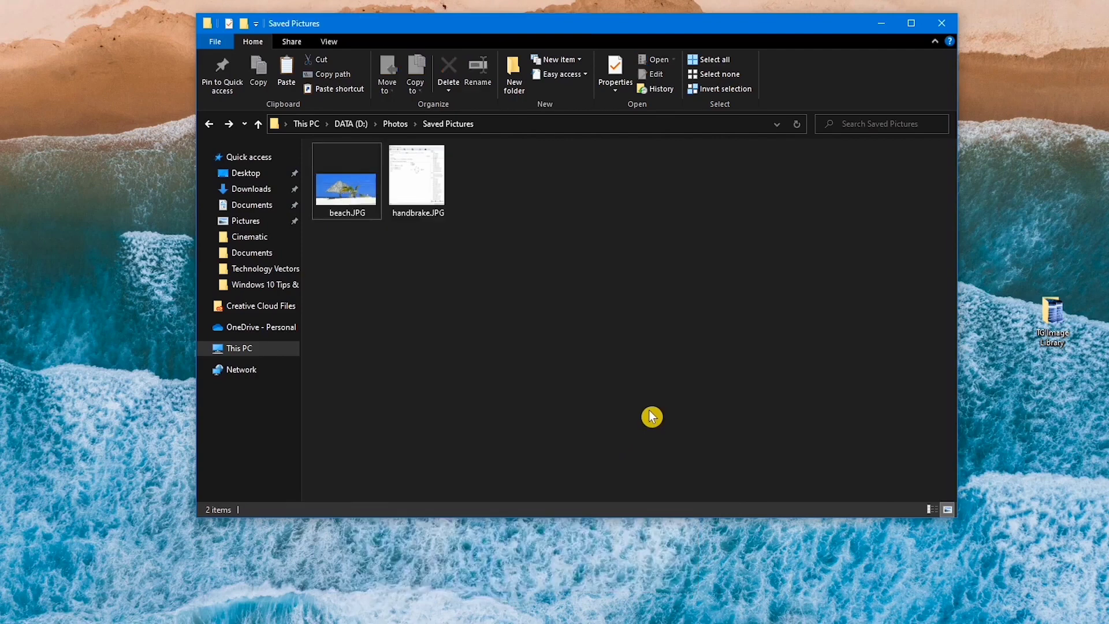
- Go to shell:sendto in File Explorer and add the desktop's TG Image Library folder to the SendTo folder
left_click(498, 124)
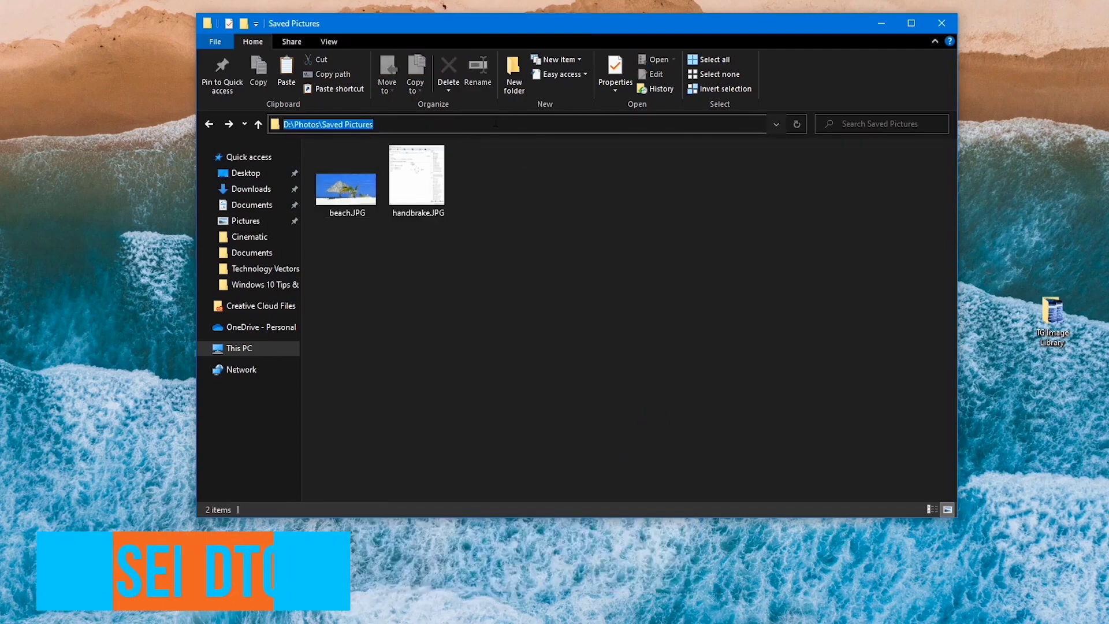
type("shell:sendto")
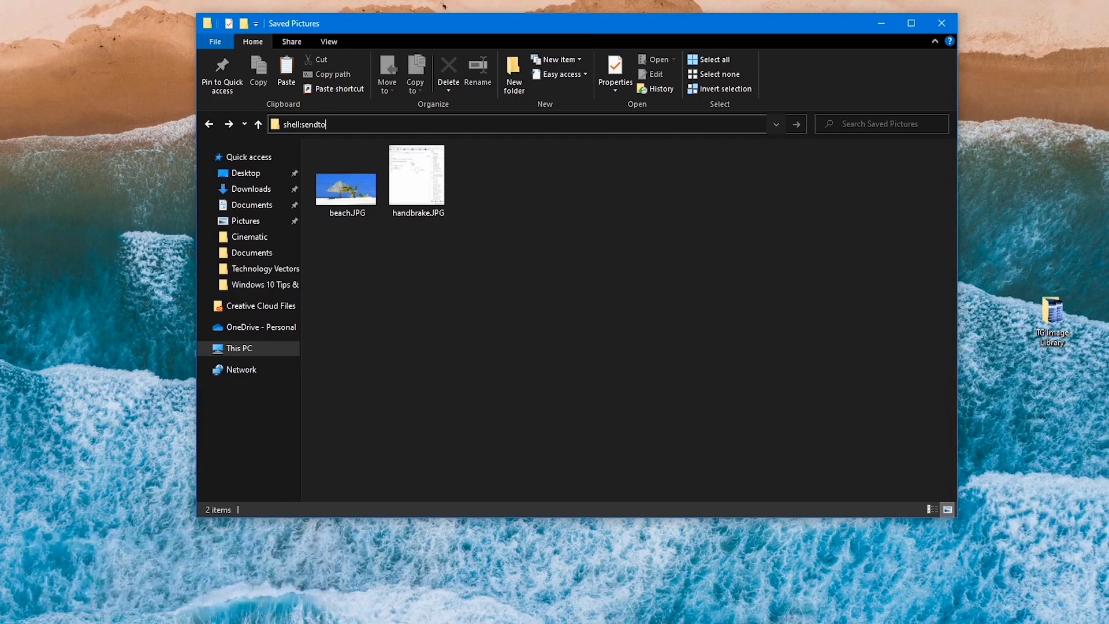
key("Return")
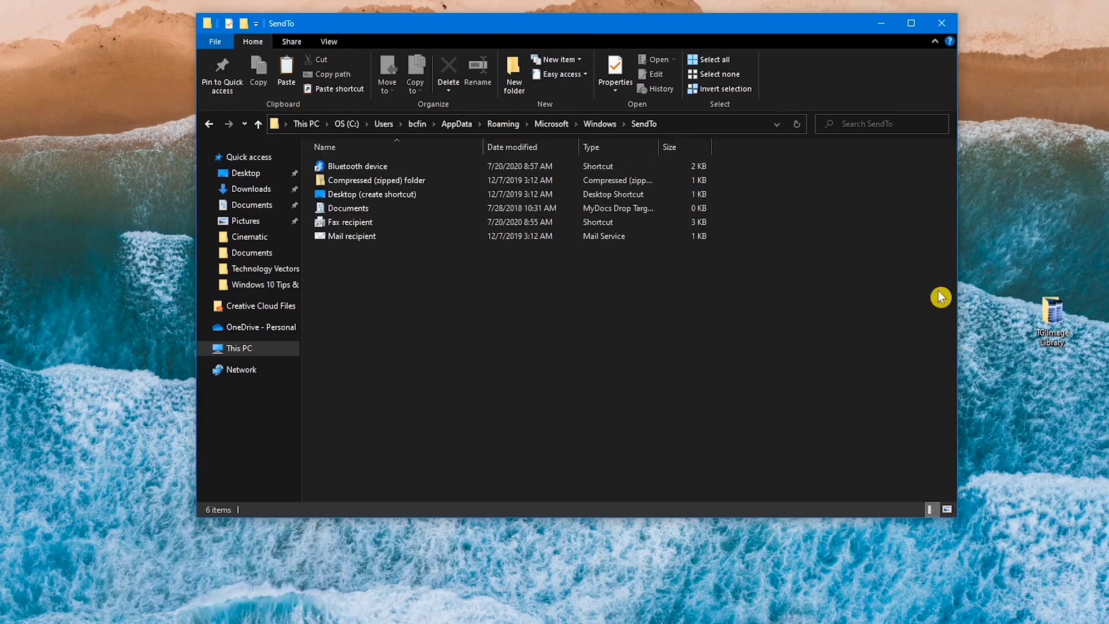
left_click(1053, 329)
left_click_drag(1052, 329, 598, 354)
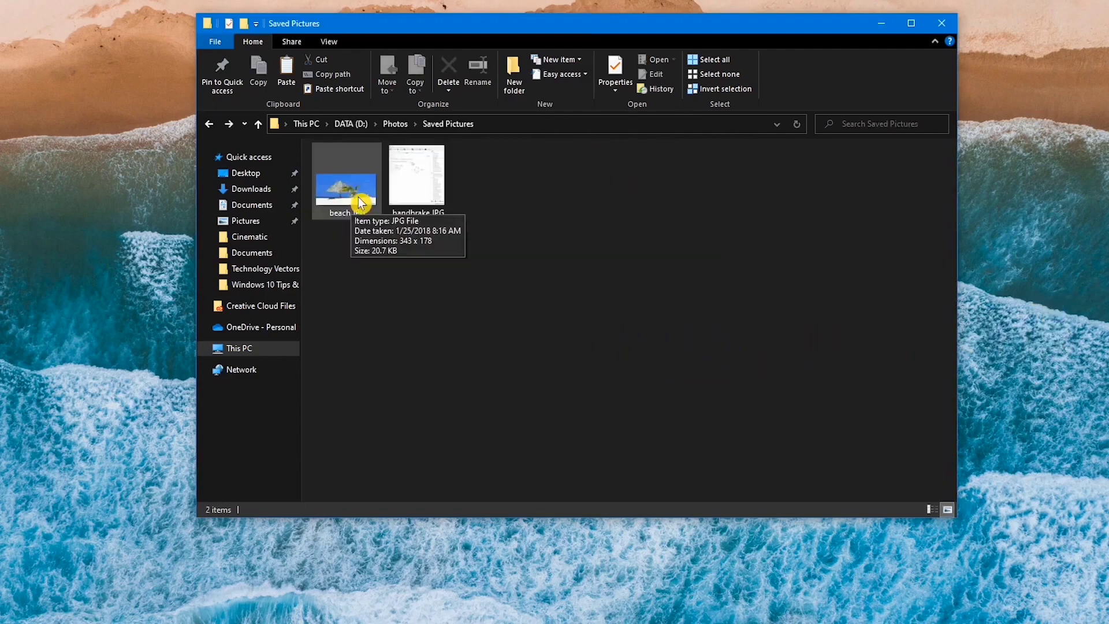
- Send beach.JPG from Saved Pictures to the TG Image Library destination
right_click(359, 202)
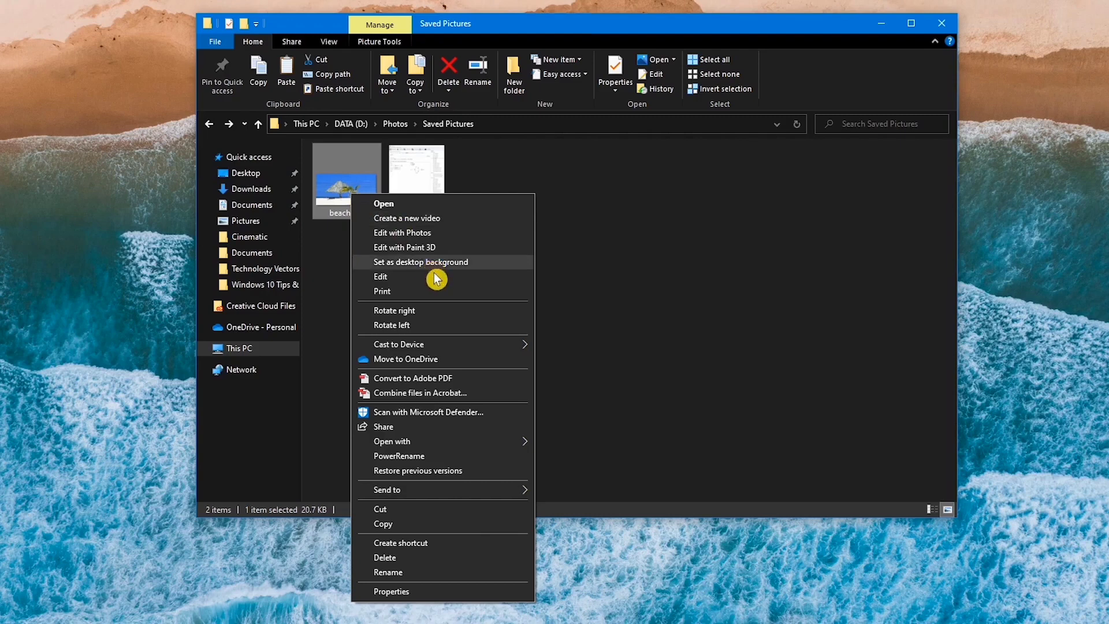
mouse_move(458, 489)
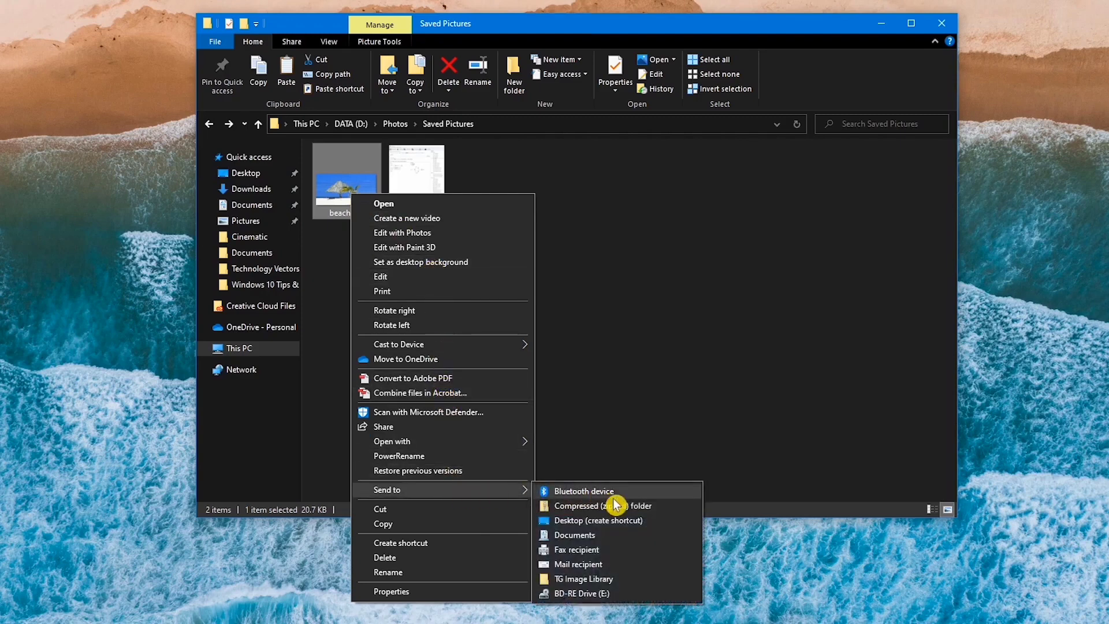
left_click(622, 589)
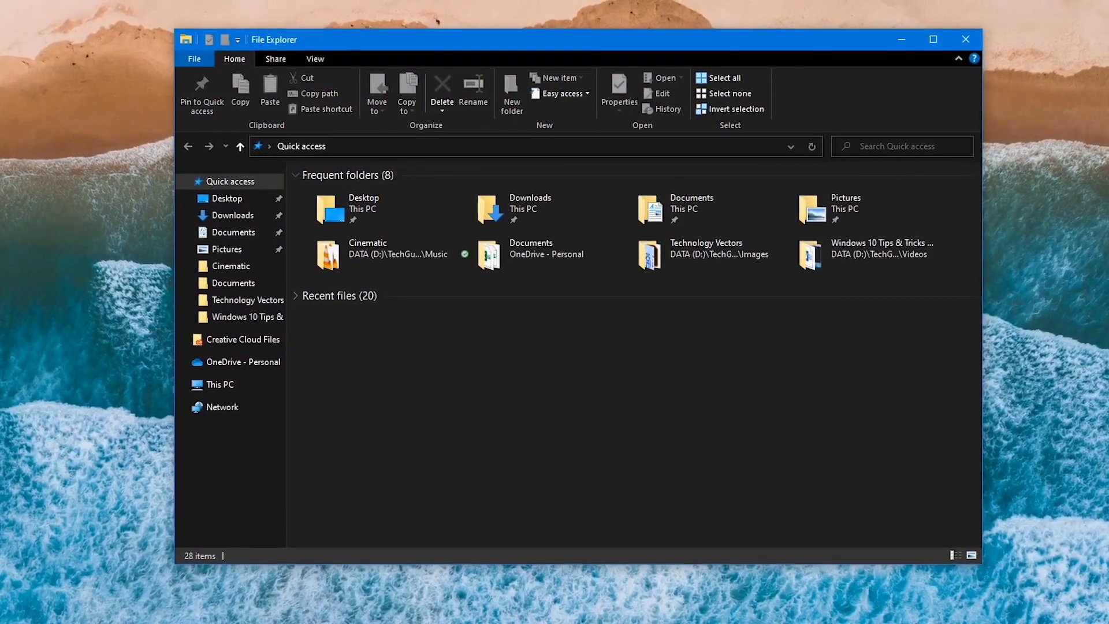
- Set File Explorer to open to This PC in Folder Options and save the change
left_click(319, 68)
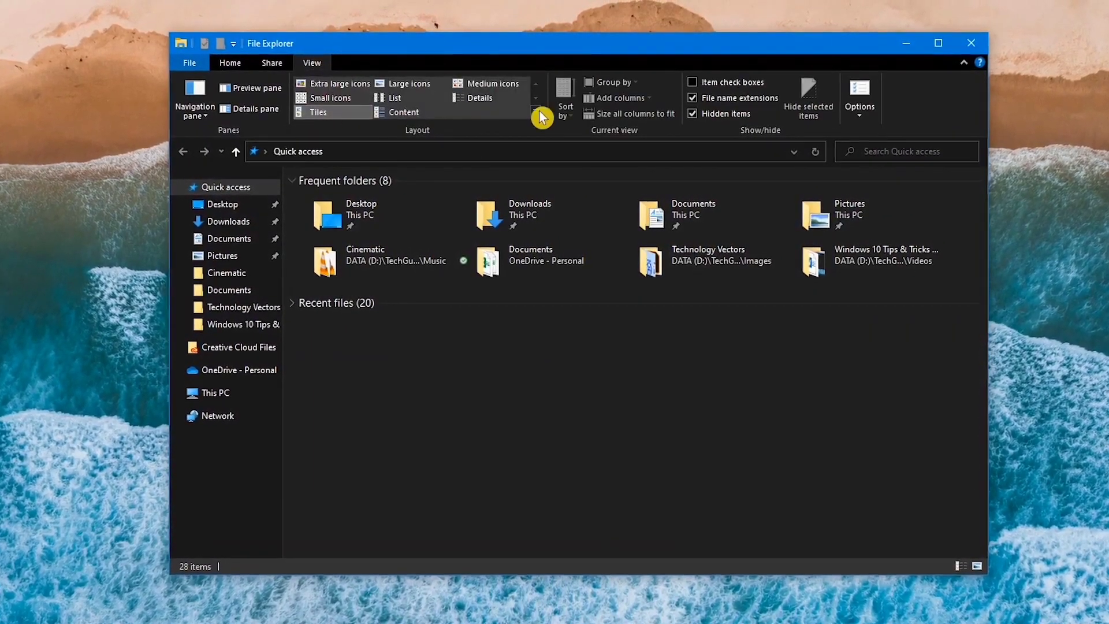
left_click(869, 102)
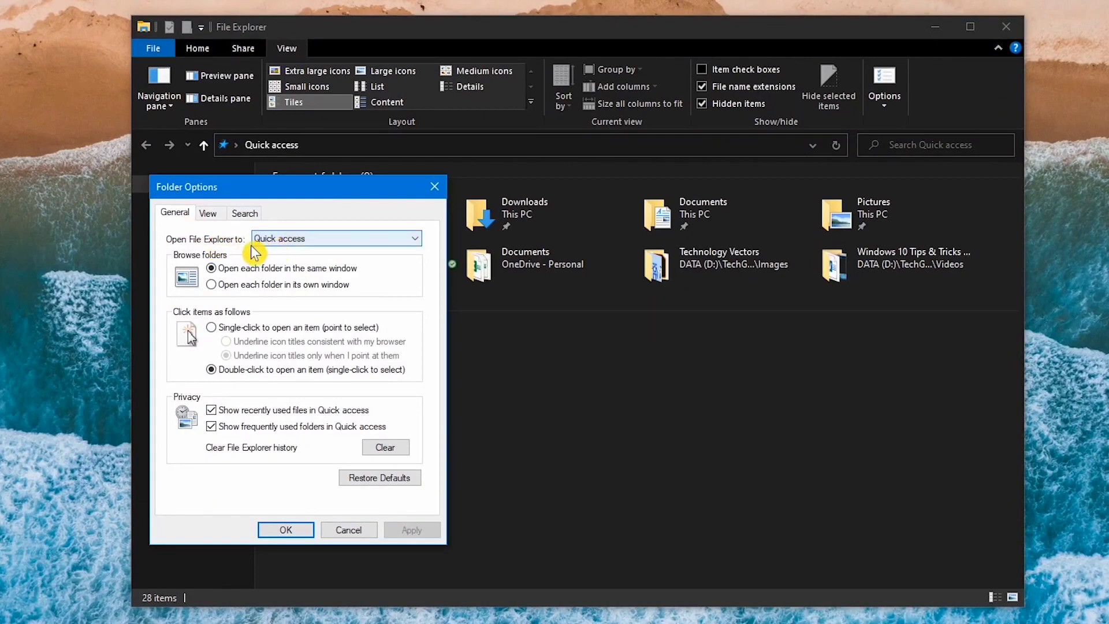
left_click(304, 242)
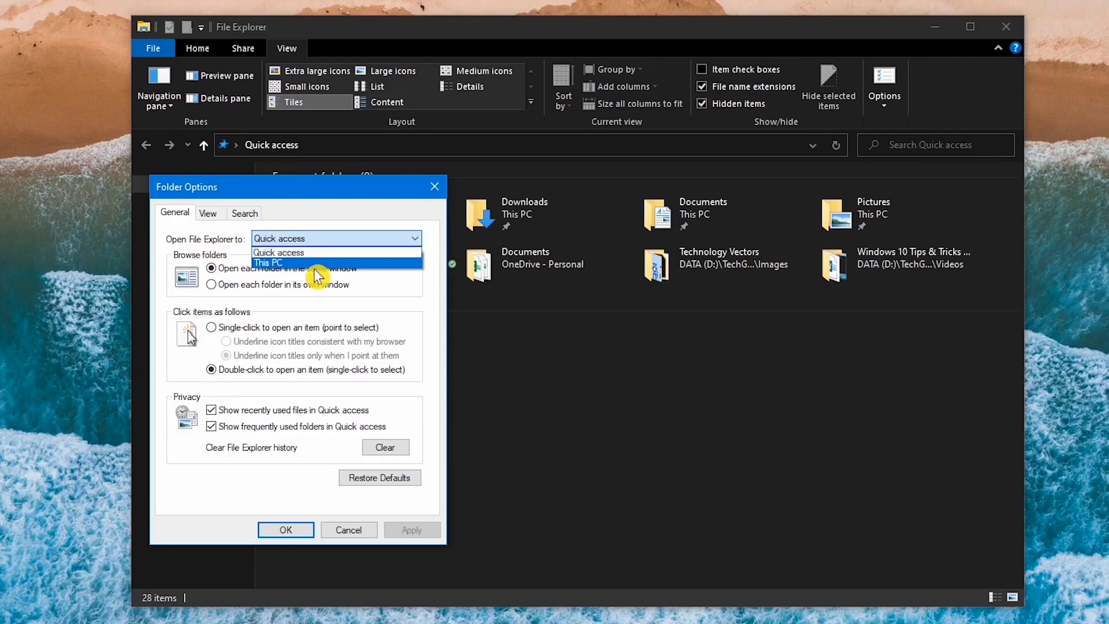
left_click(315, 265)
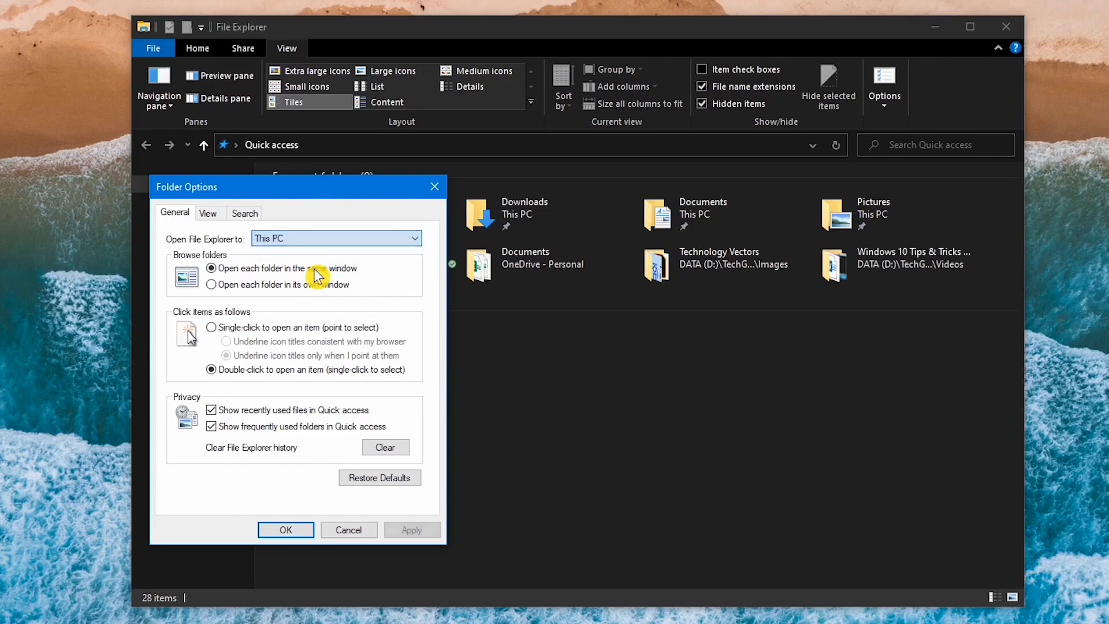
left_click(287, 530)
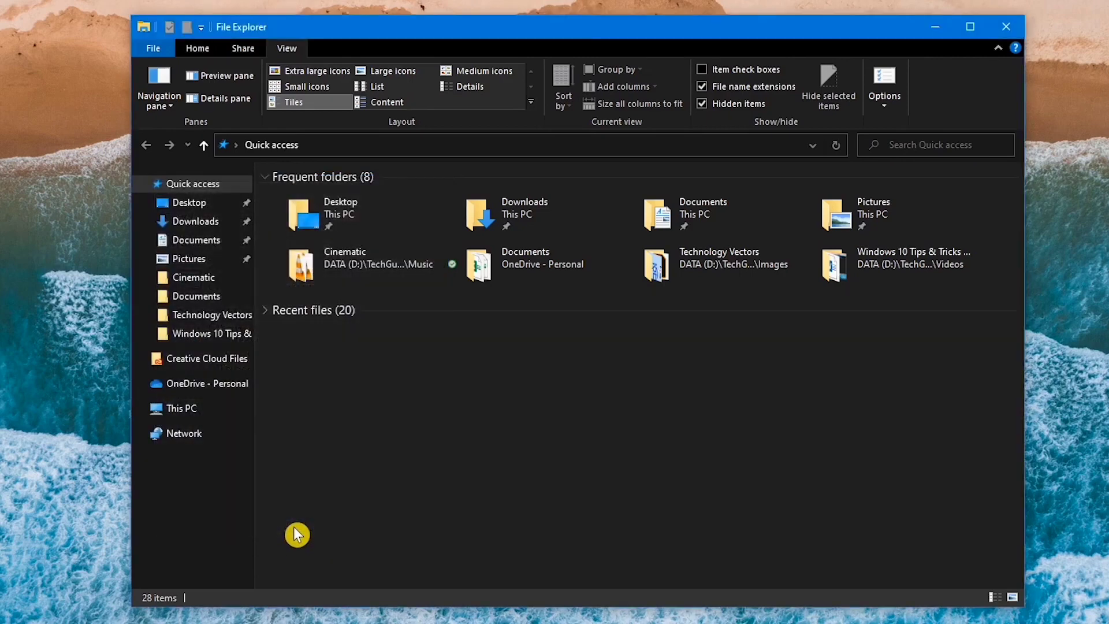